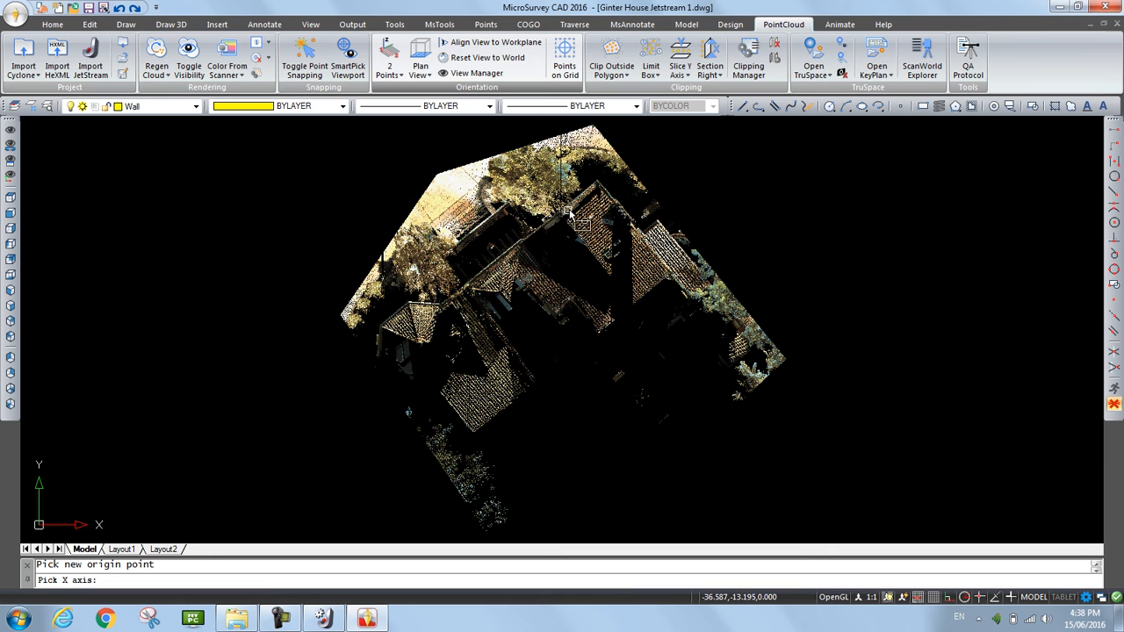
Finish the two-point workplane by picking its X axis direction along the building's front roofline
left_click(579, 201)
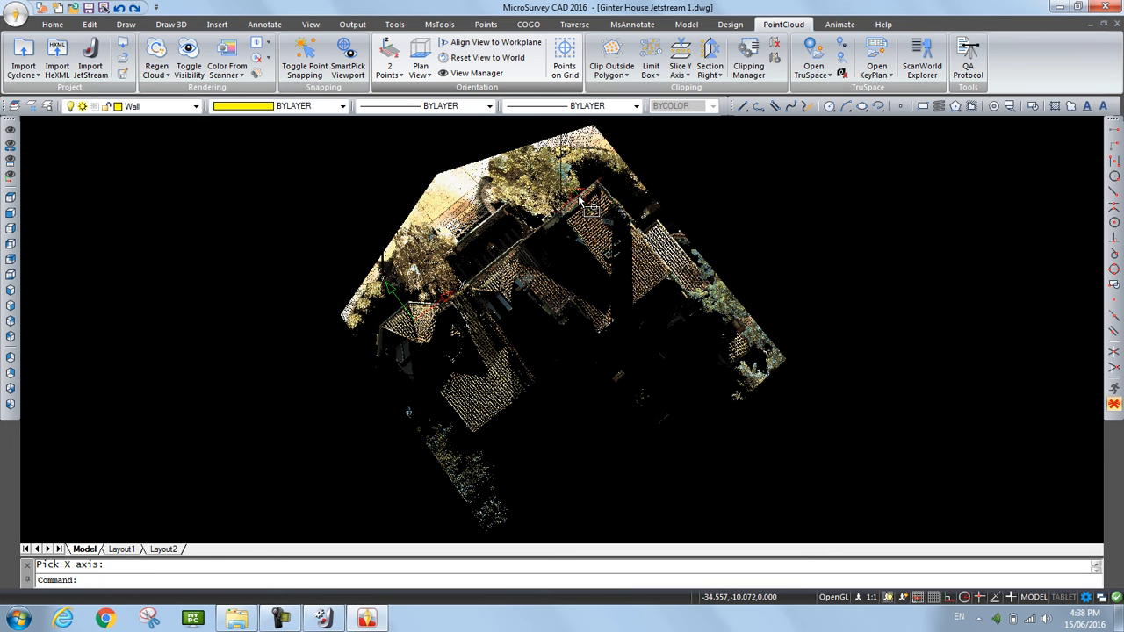
scroll(400, 315, "up", 5)
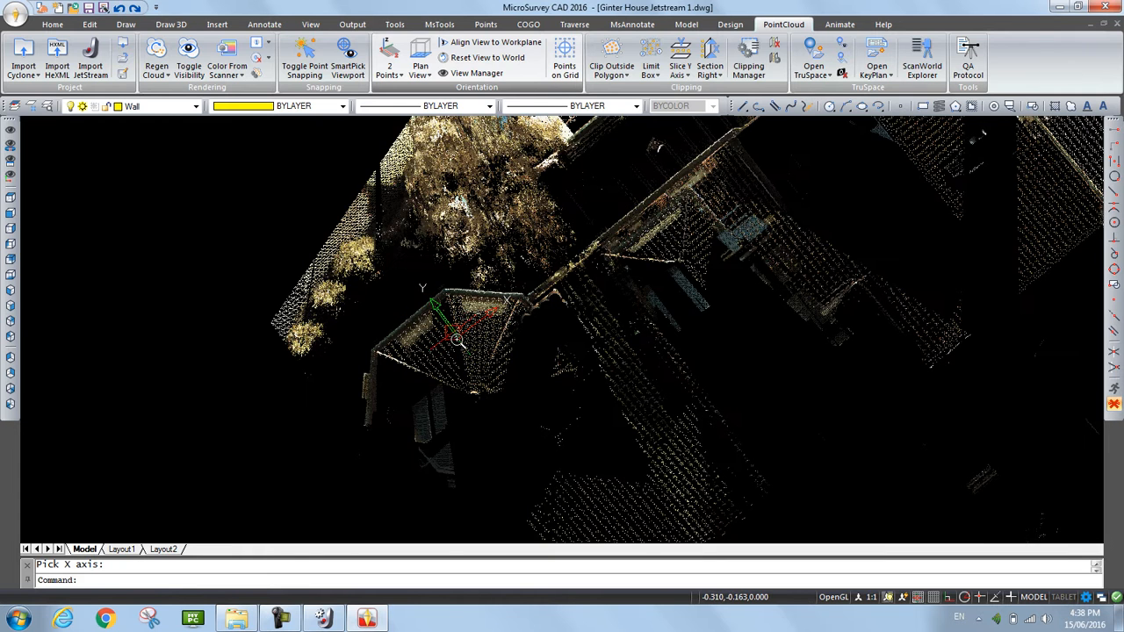
scroll(444, 320, "down", 5)
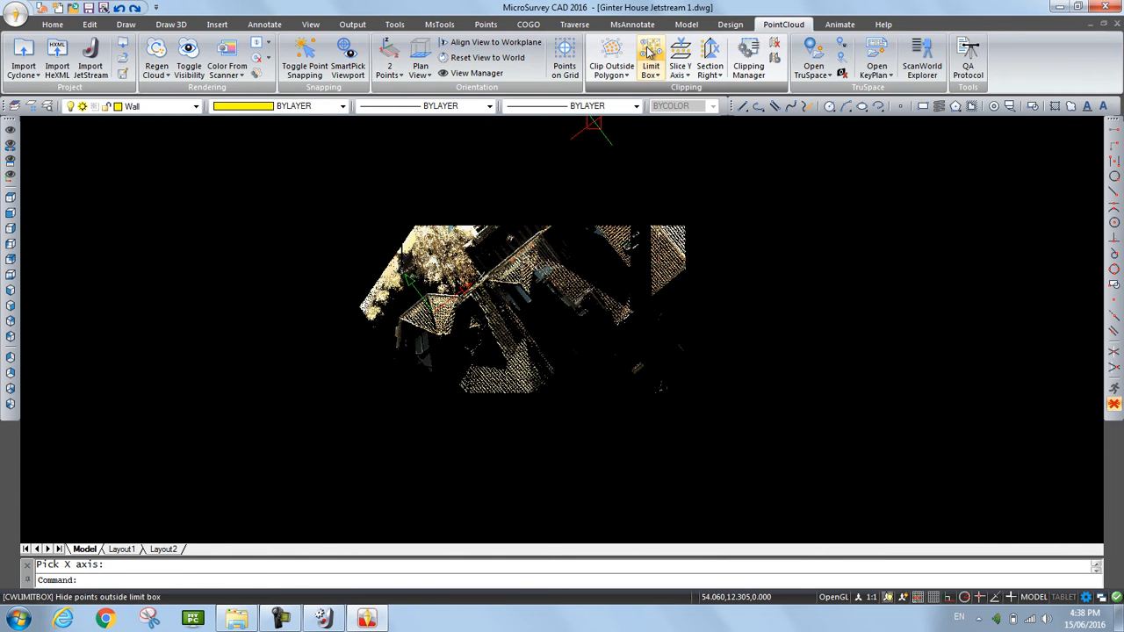
Slice the point cloud along the Y axis with two clip planes enclosing the building's front facade
left_click(690, 75)
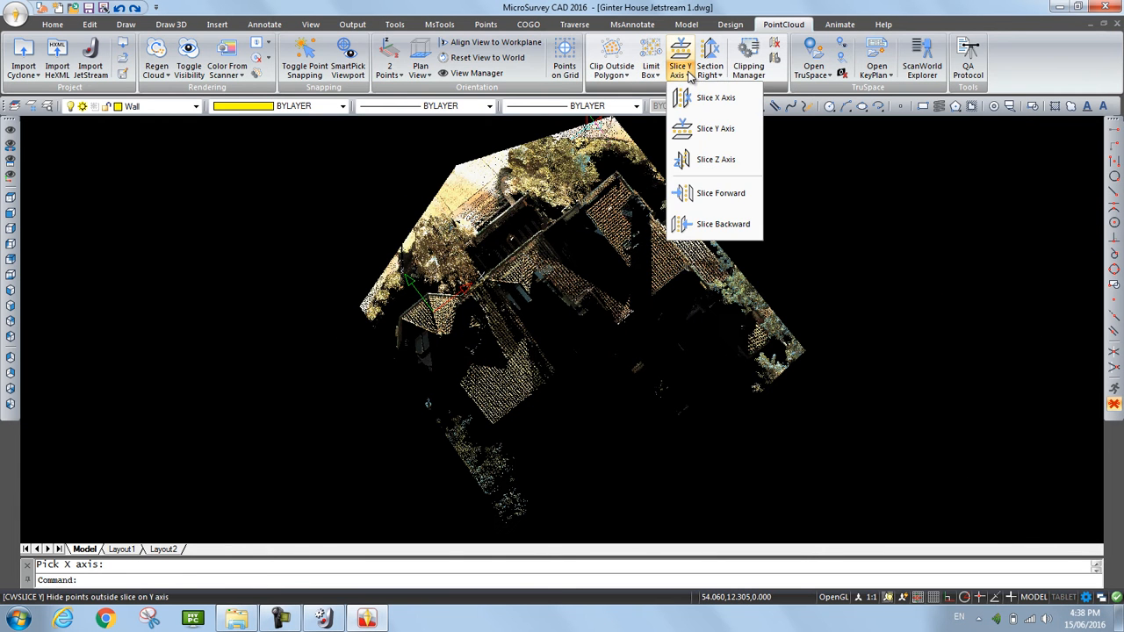
left_click(705, 130)
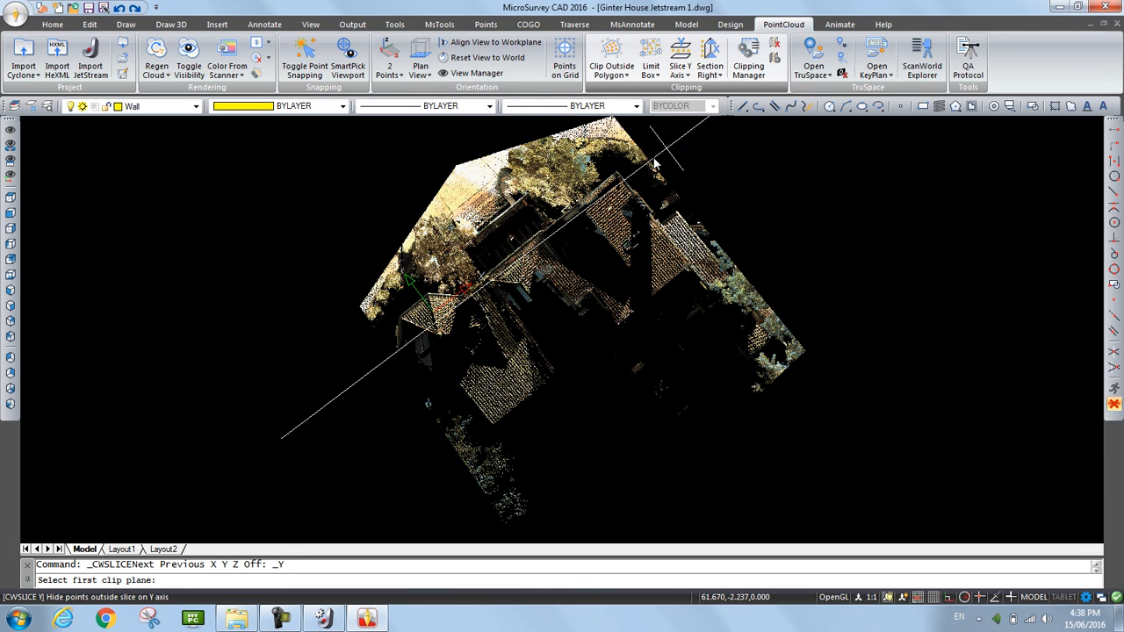
left_click(555, 243)
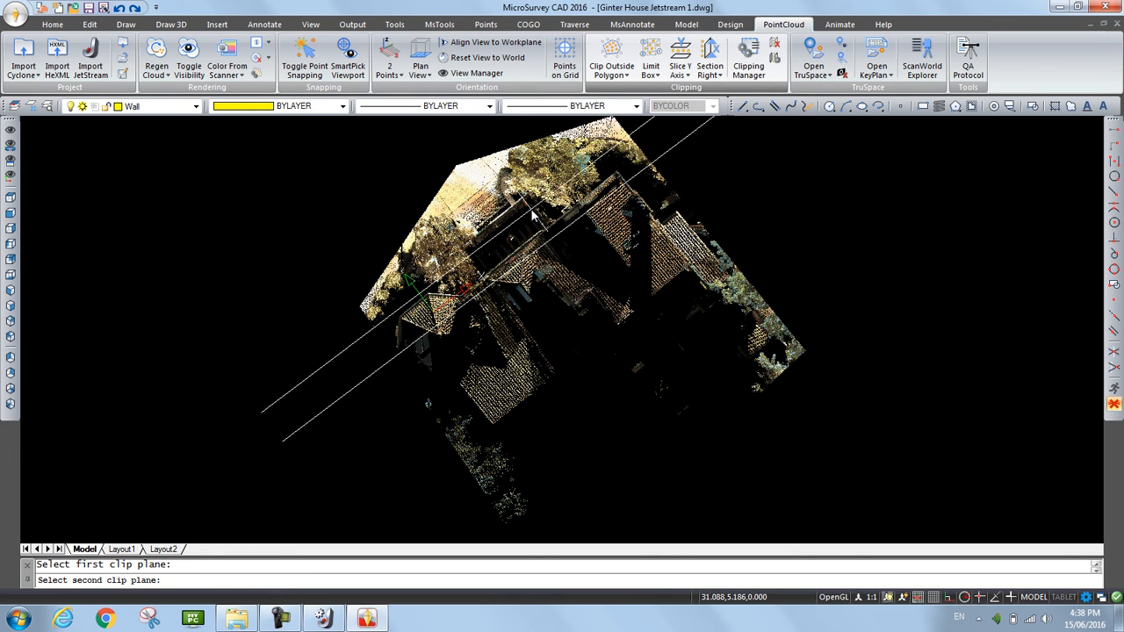
left_click(531, 213)
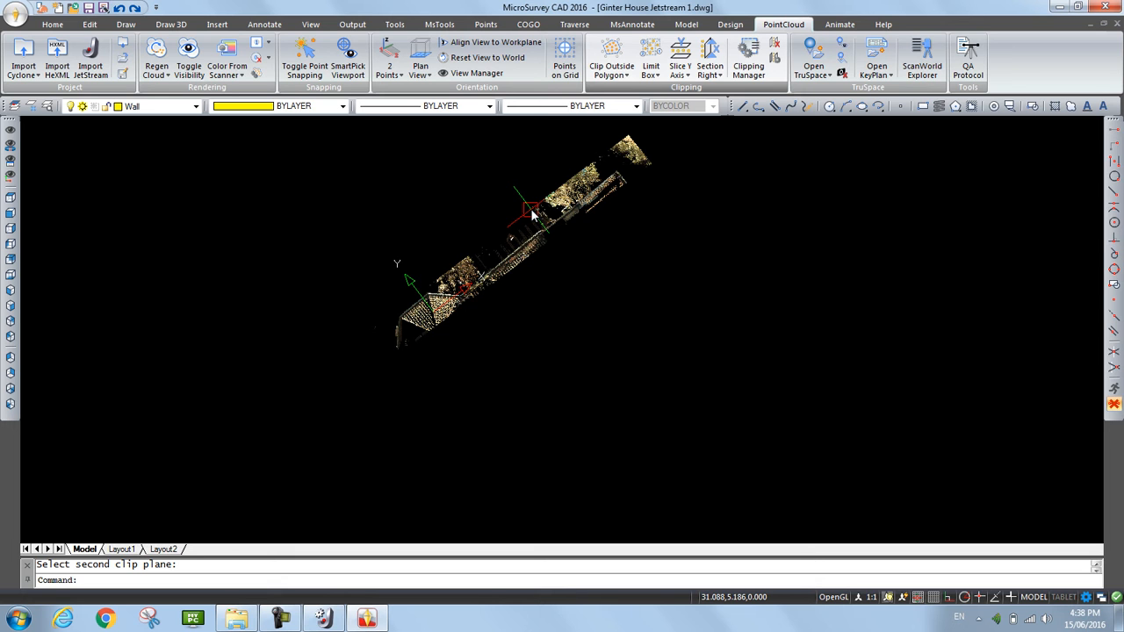
Set the view to Front so the sliced facade is seen in elevation
left_click(9, 216)
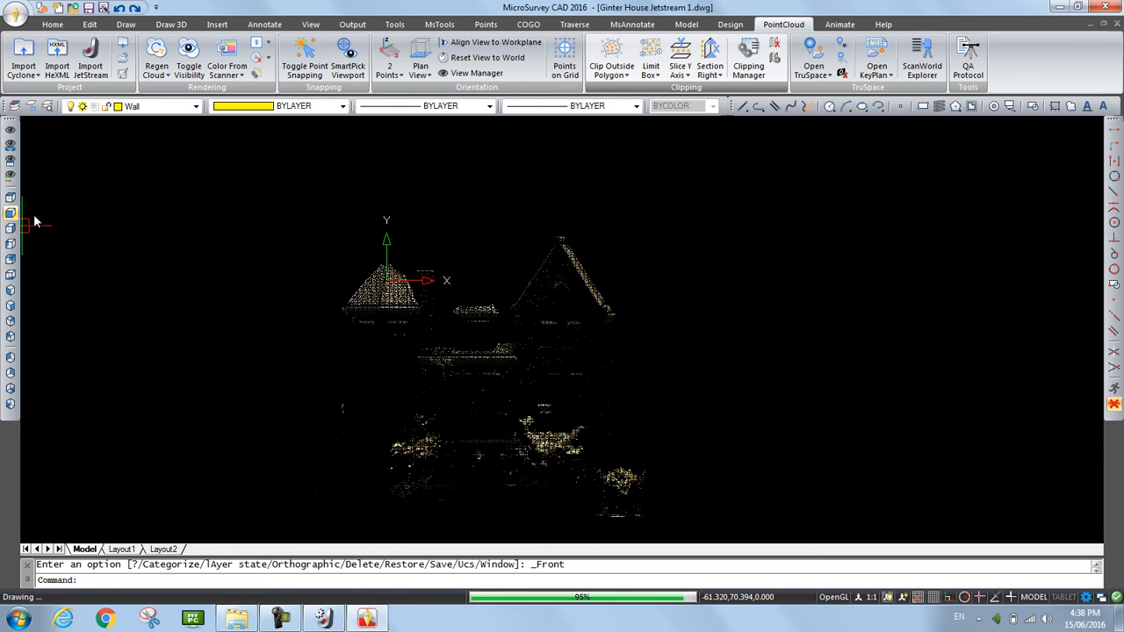
middle_click_drag(507, 376, 476, 340)
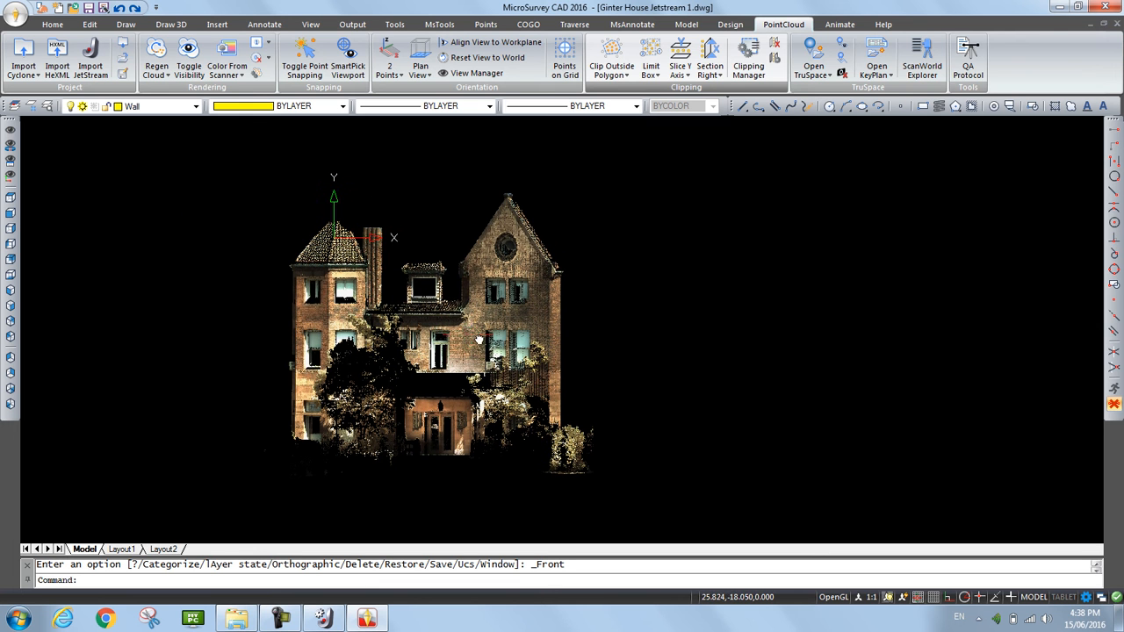
scroll(491, 312, "up", 2)
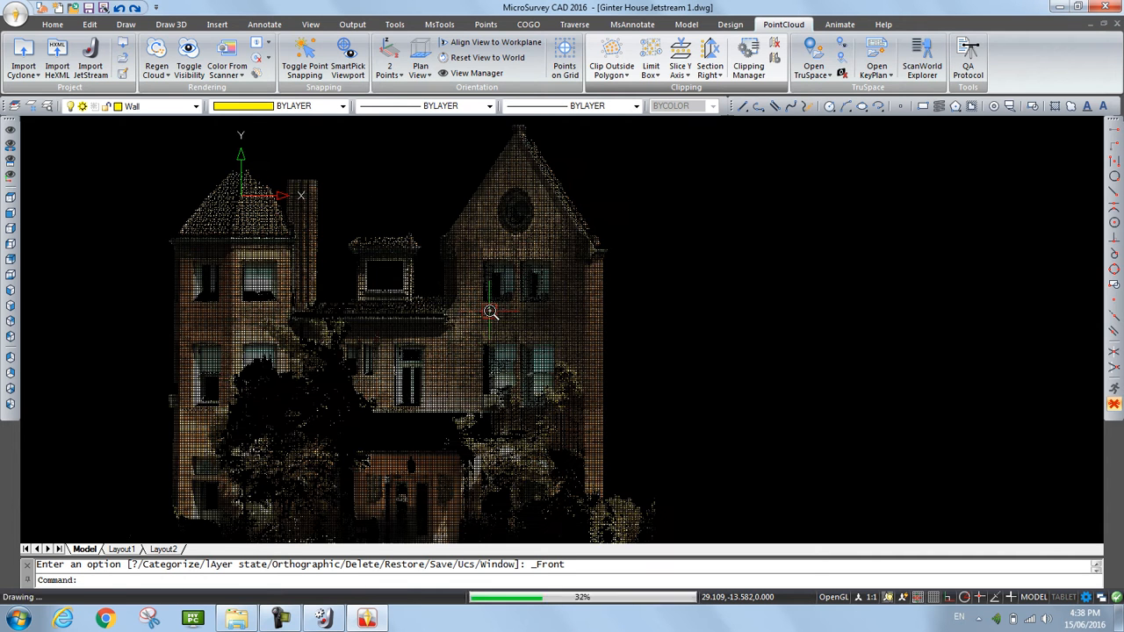
Define a Wall workplane from a node-snapped scan point between the gabled wall's two window rows, and align the view to it
left_click(393, 74)
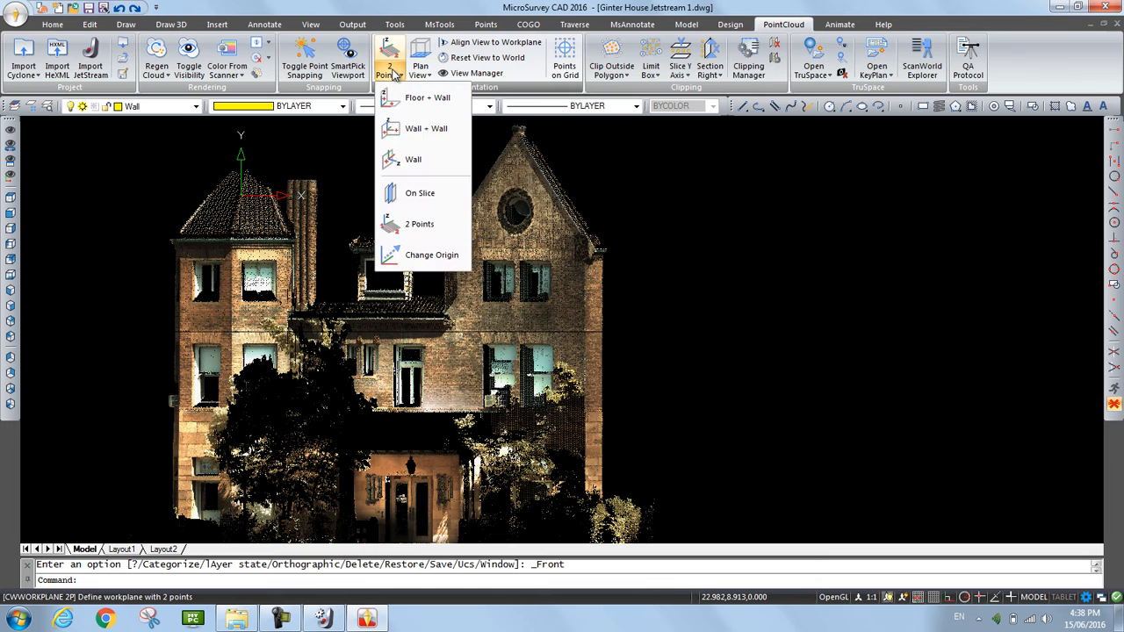
left_click(395, 159)
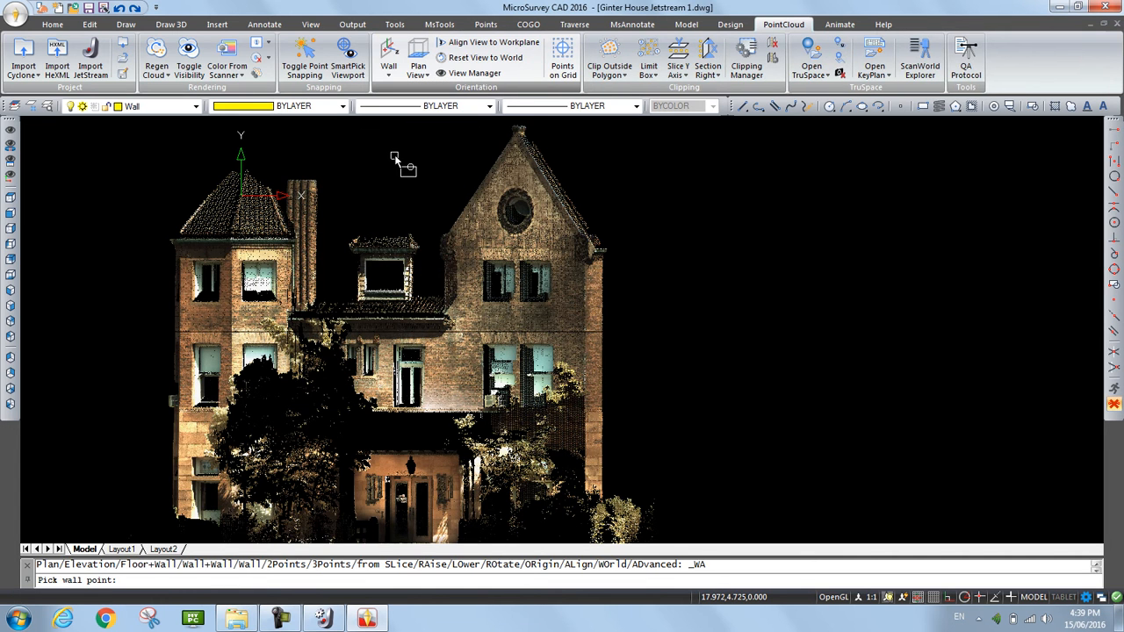
left_click(1114, 301)
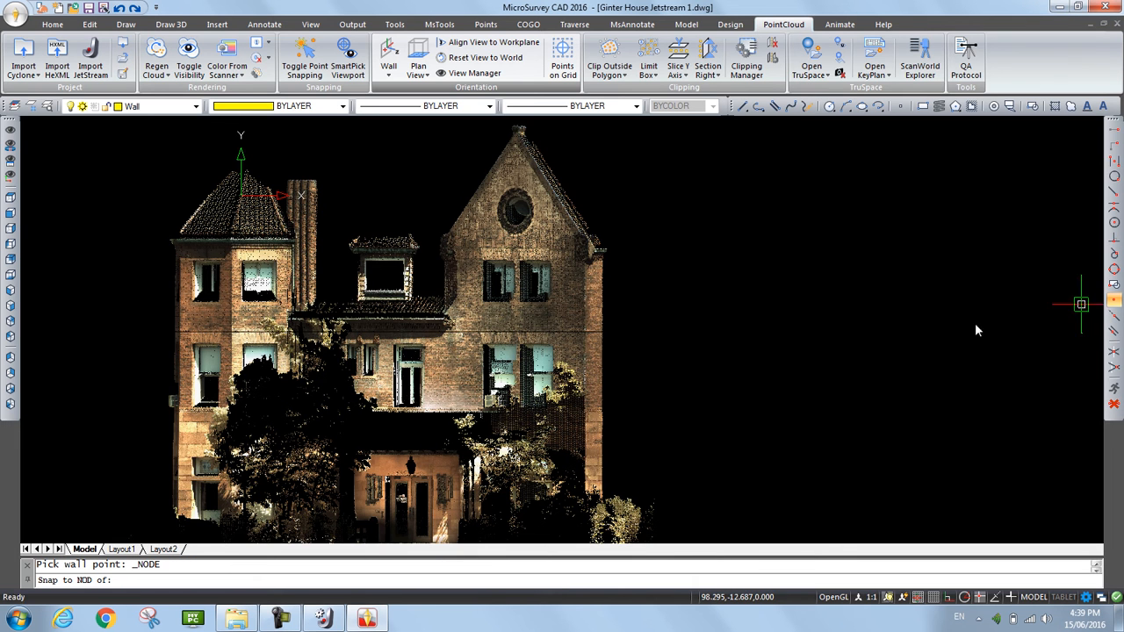
left_click(515, 319)
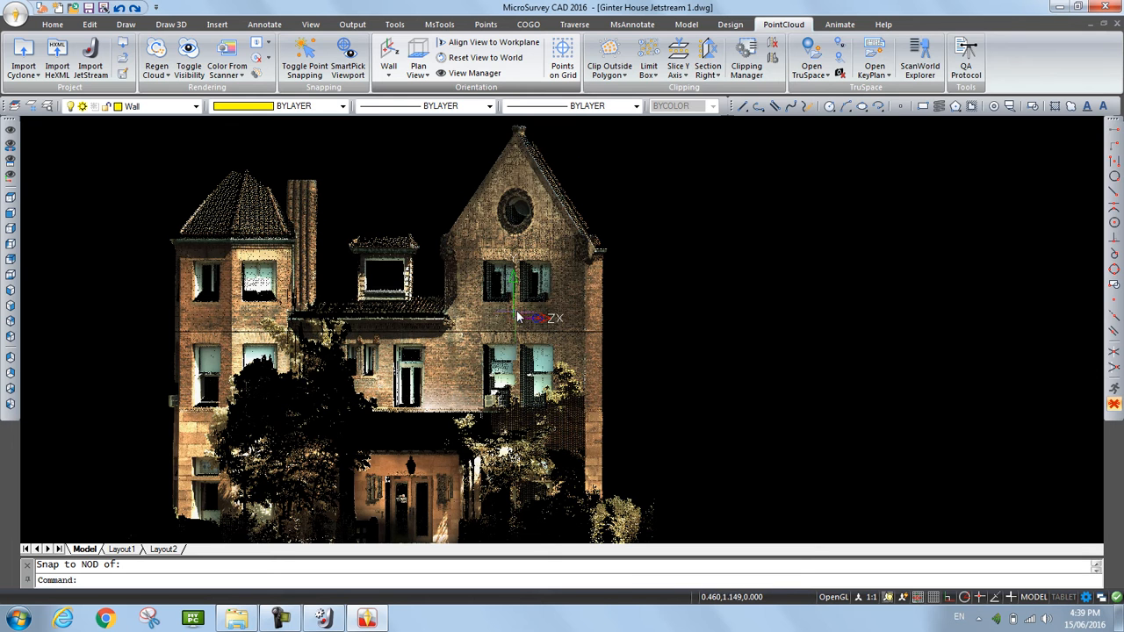
left_click(467, 46)
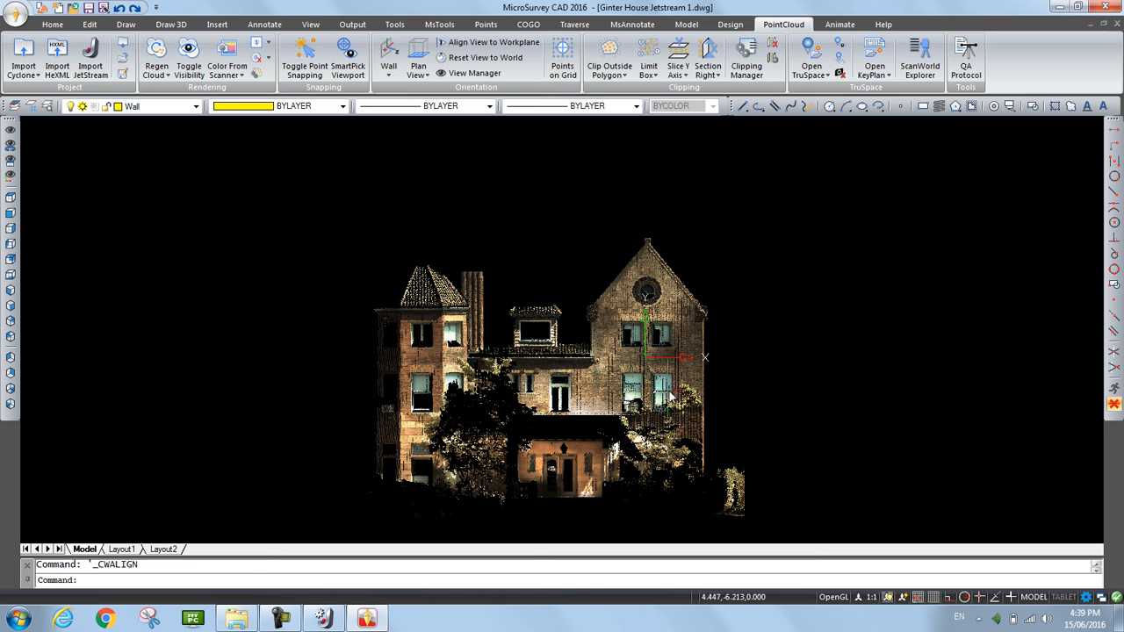
Trace the bottom and right edges of the gable's upper left window with an ortho polyline, about 4.7 units high
scroll(659, 373, "up", 3)
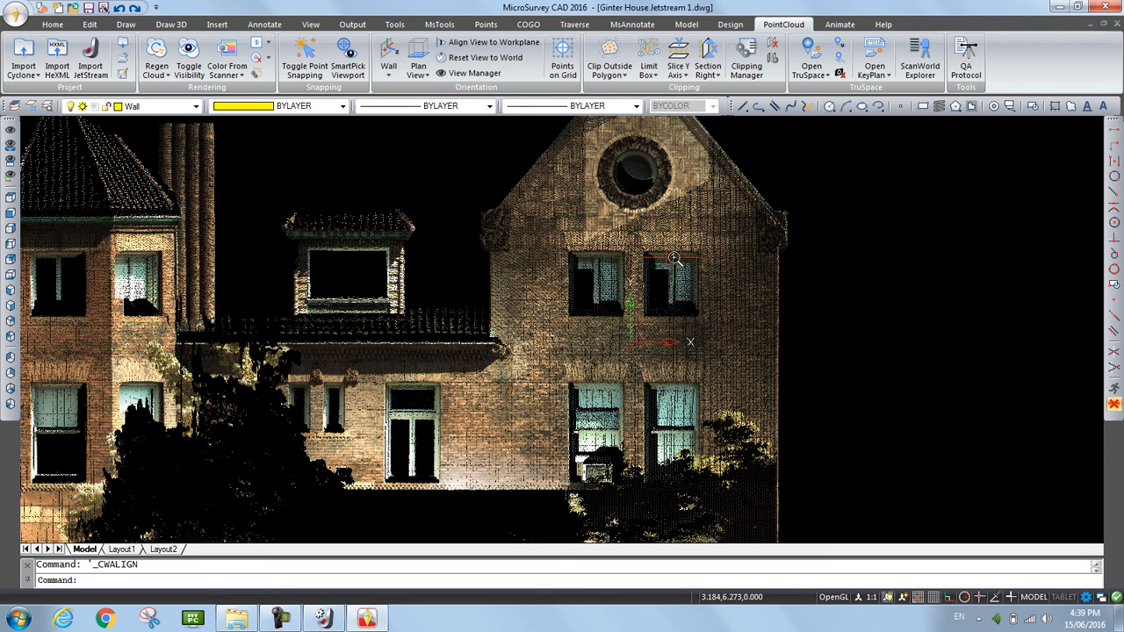
scroll(665, 250, "up", 2)
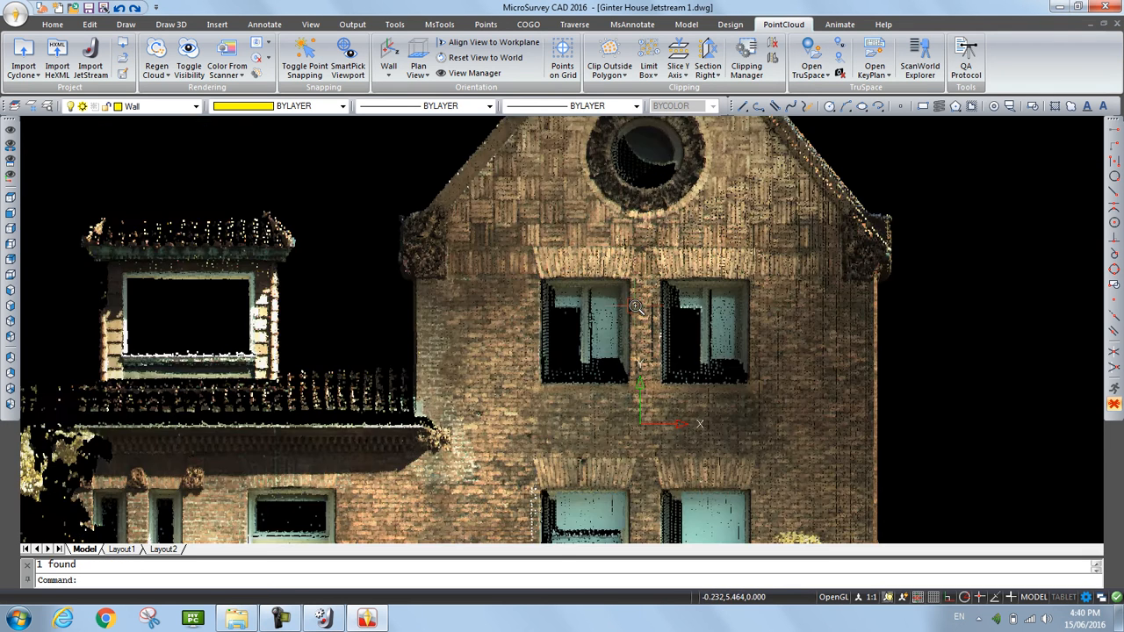
left_click(759, 108)
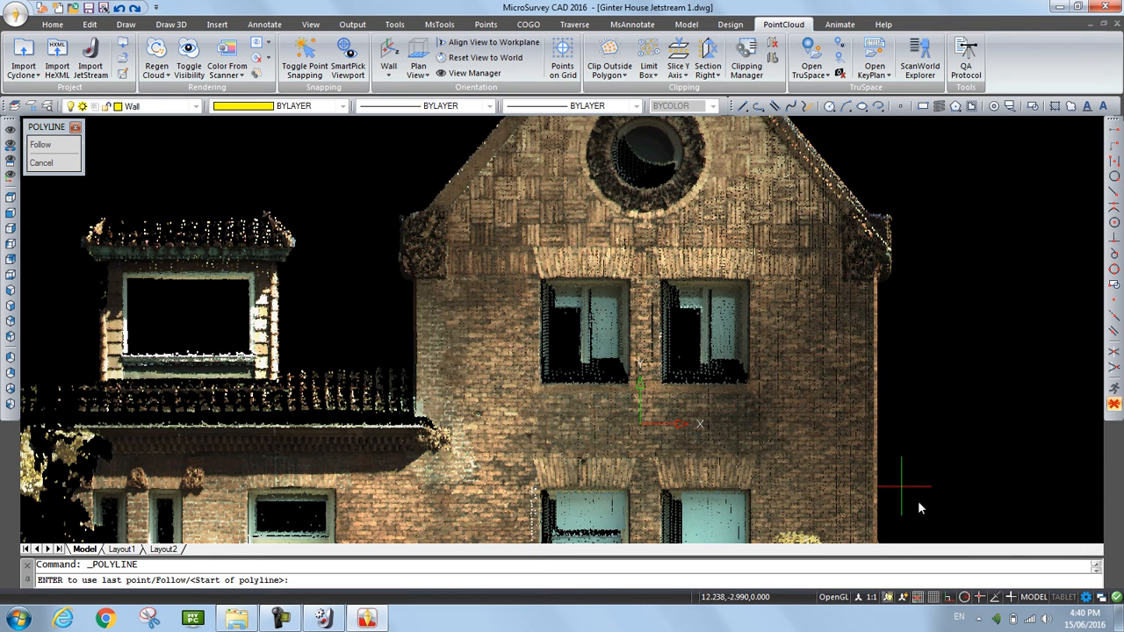
left_click(949, 598)
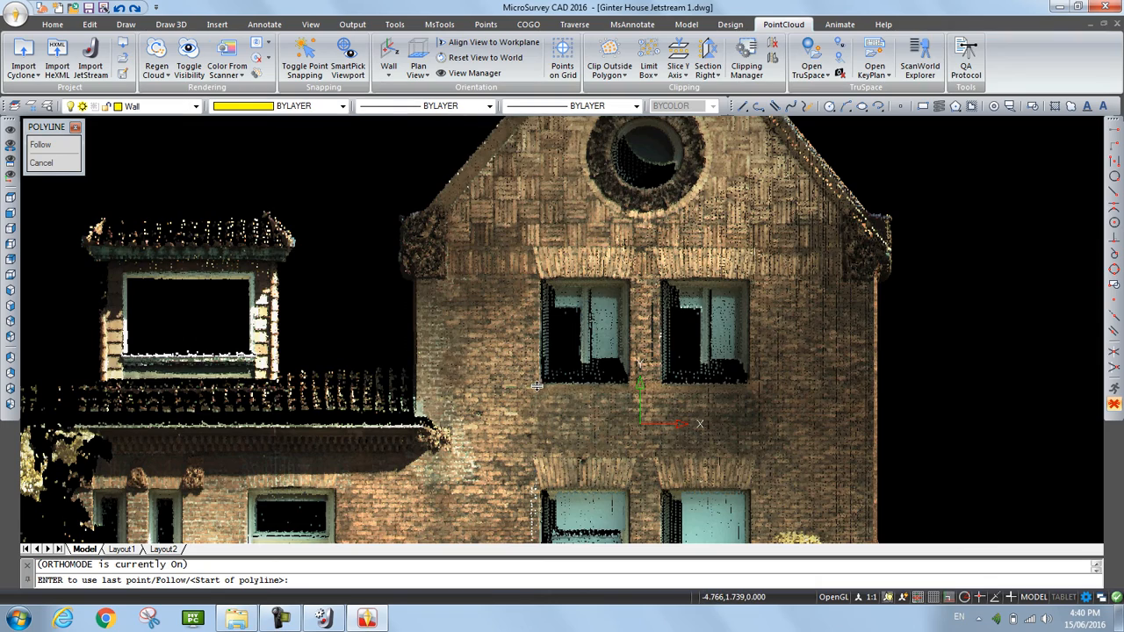
scroll(537, 386, "up", 3)
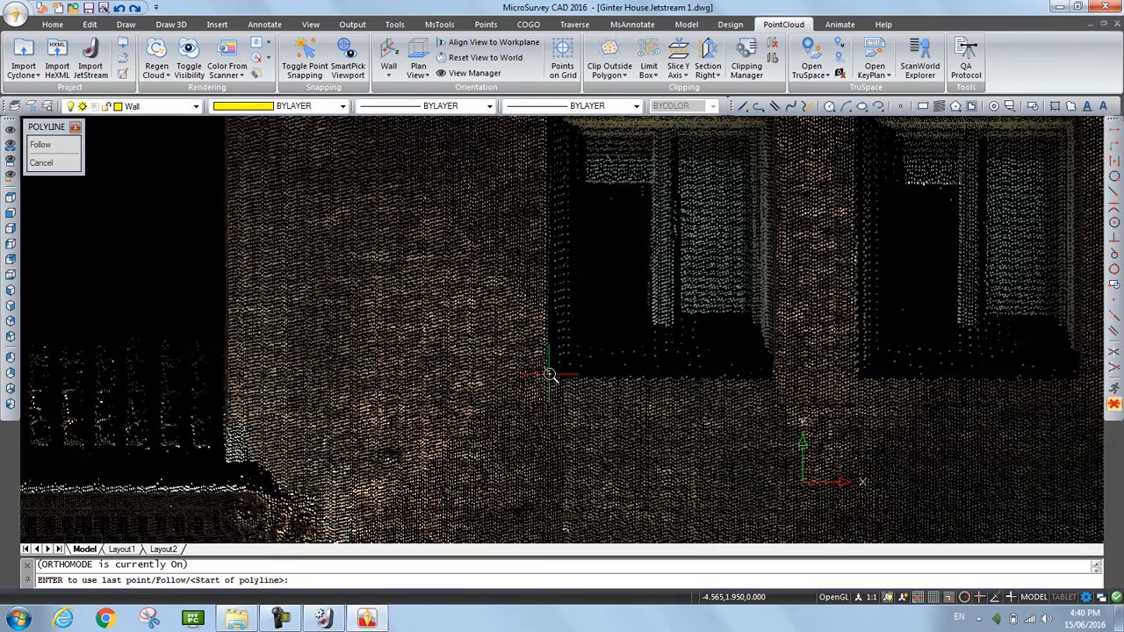
left_click(546, 377)
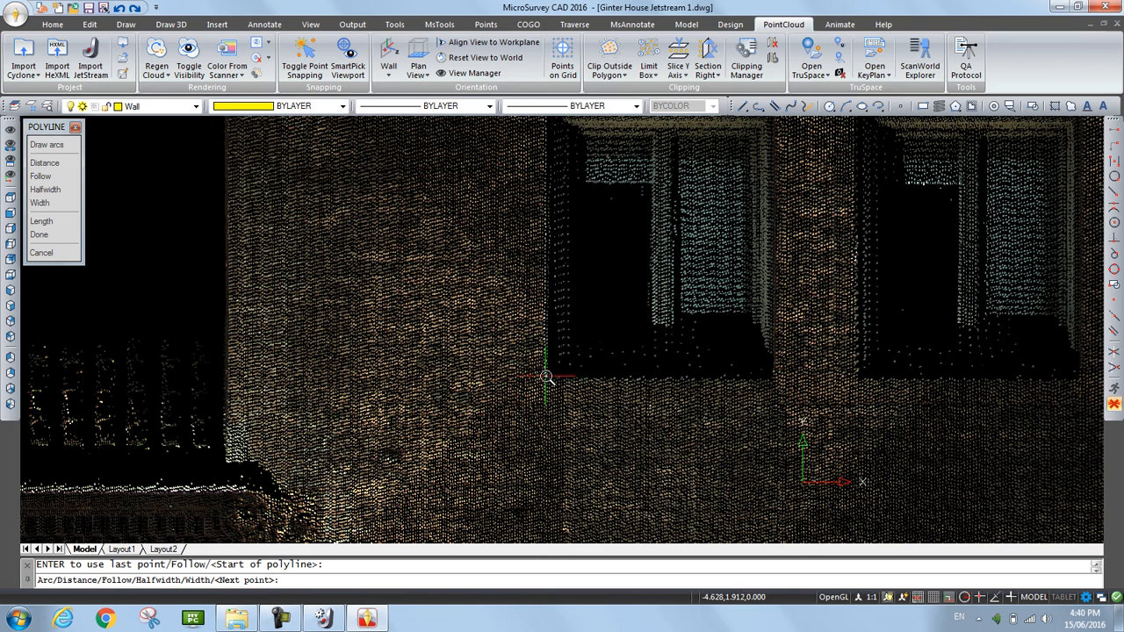
left_click(777, 379)
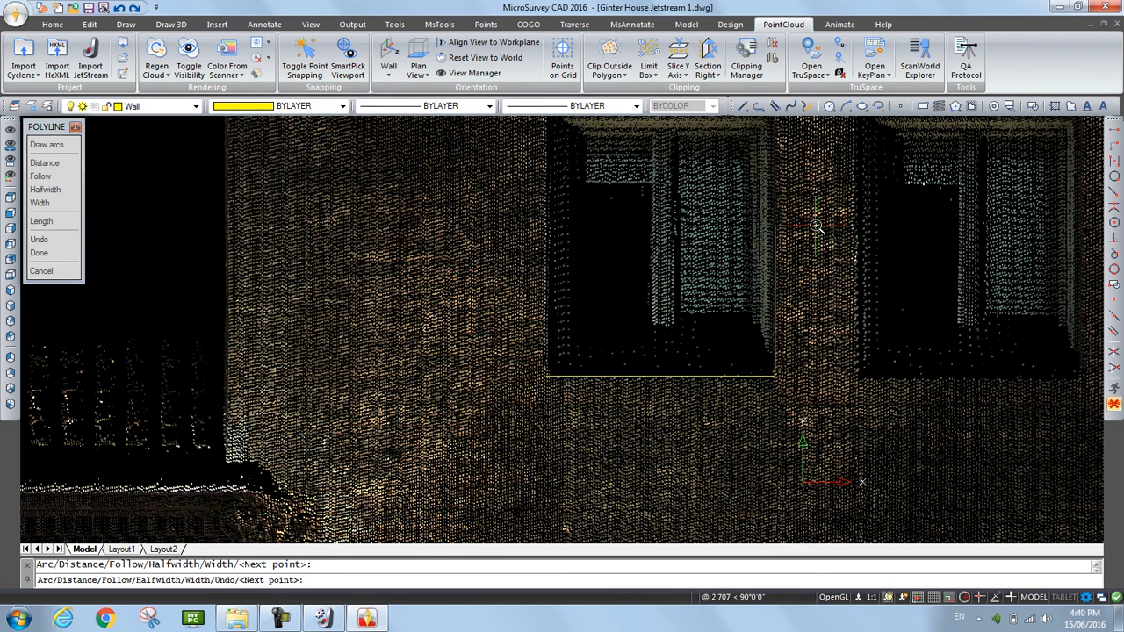
middle_click_drag(795, 227, 795, 365)
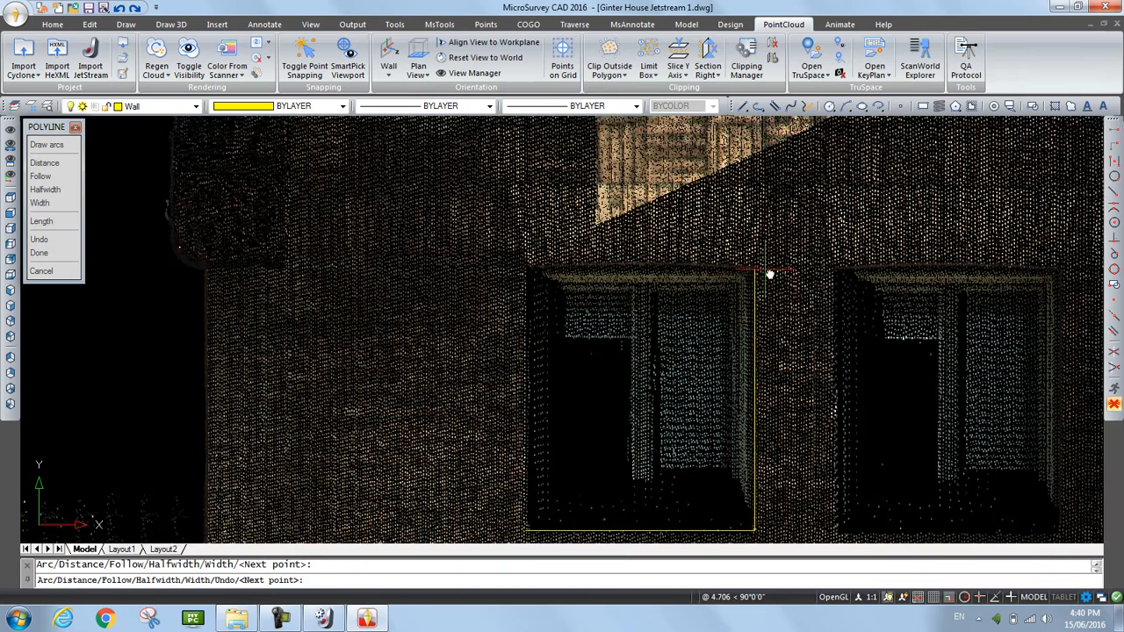
left_click(758, 276)
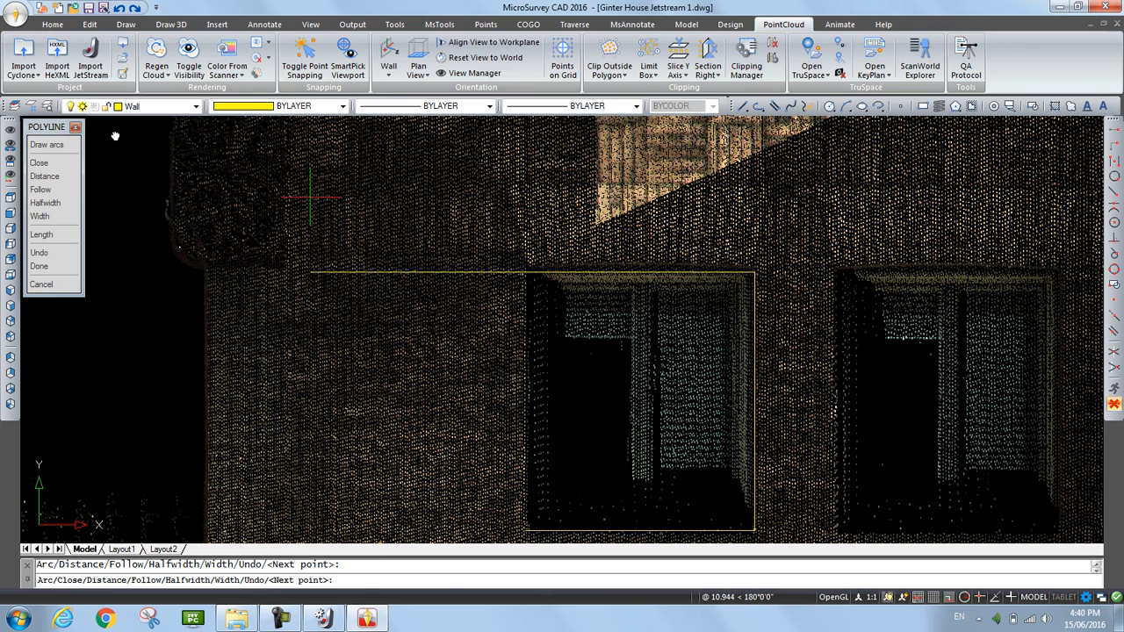
Continue the polyline with a second-point arc along the window's curved top to its upper left corner, with ortho off
left_click(55, 147)
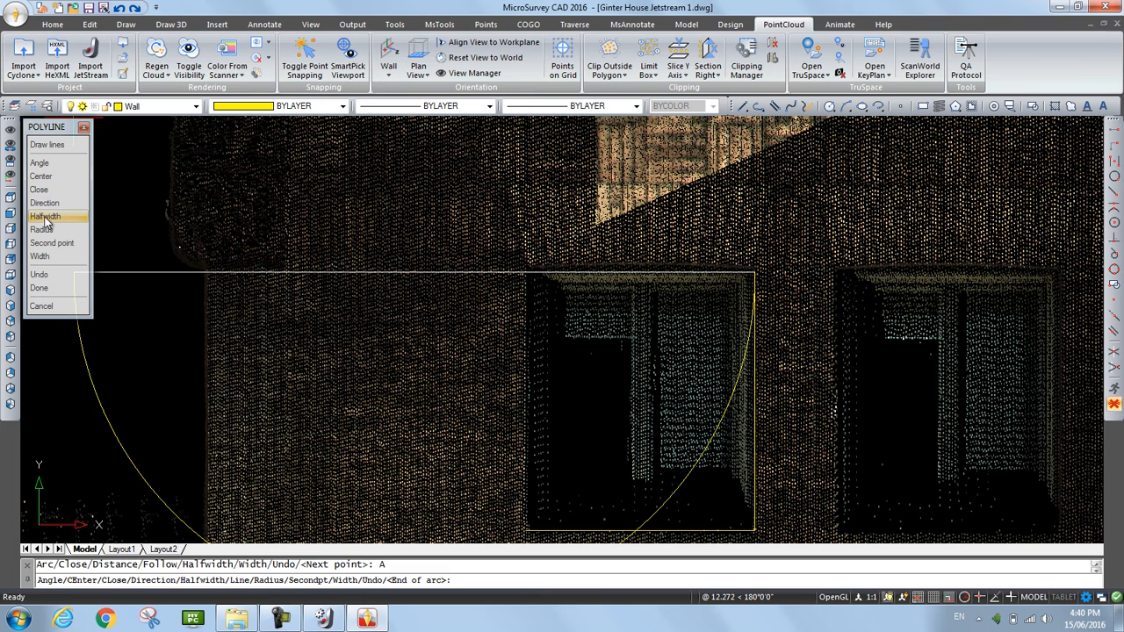
left_click(49, 244)
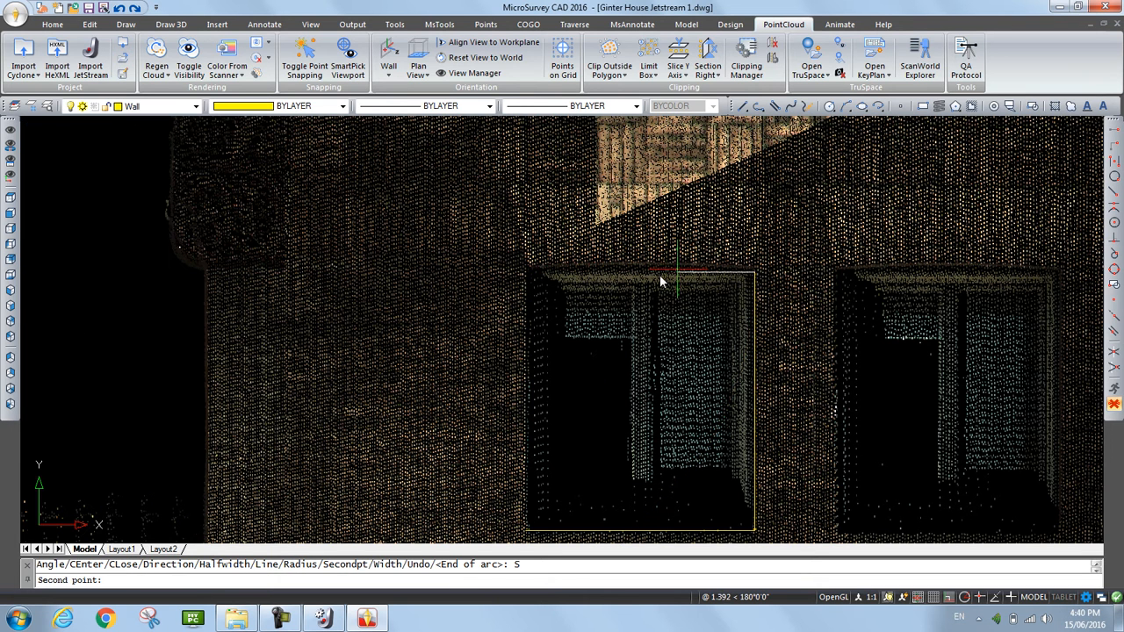
left_click(947, 598)
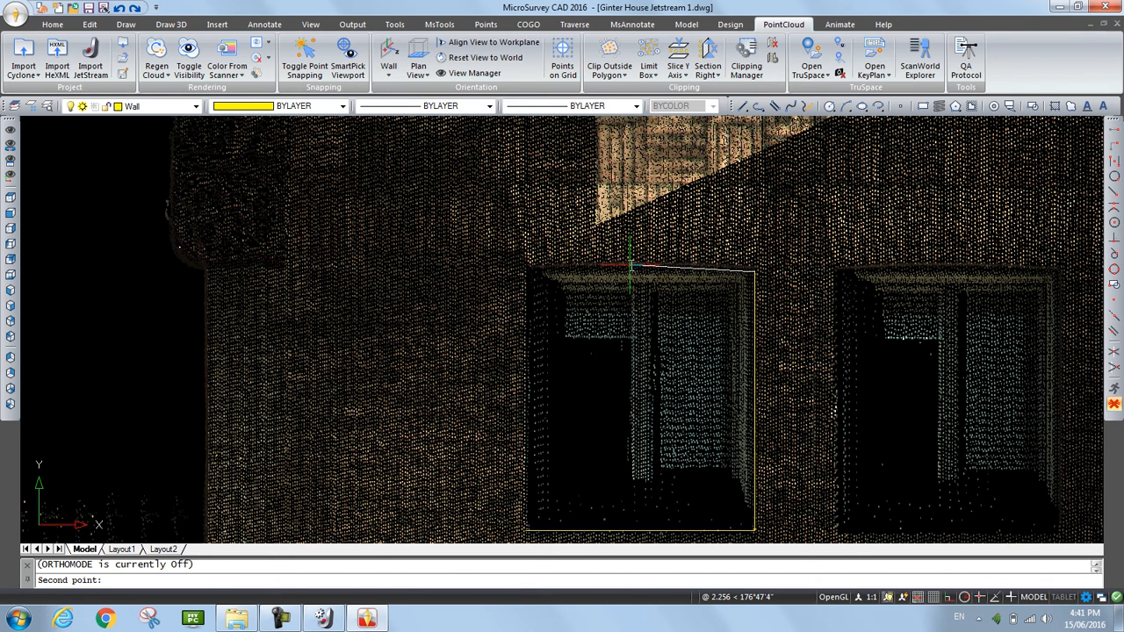
left_click(630, 263)
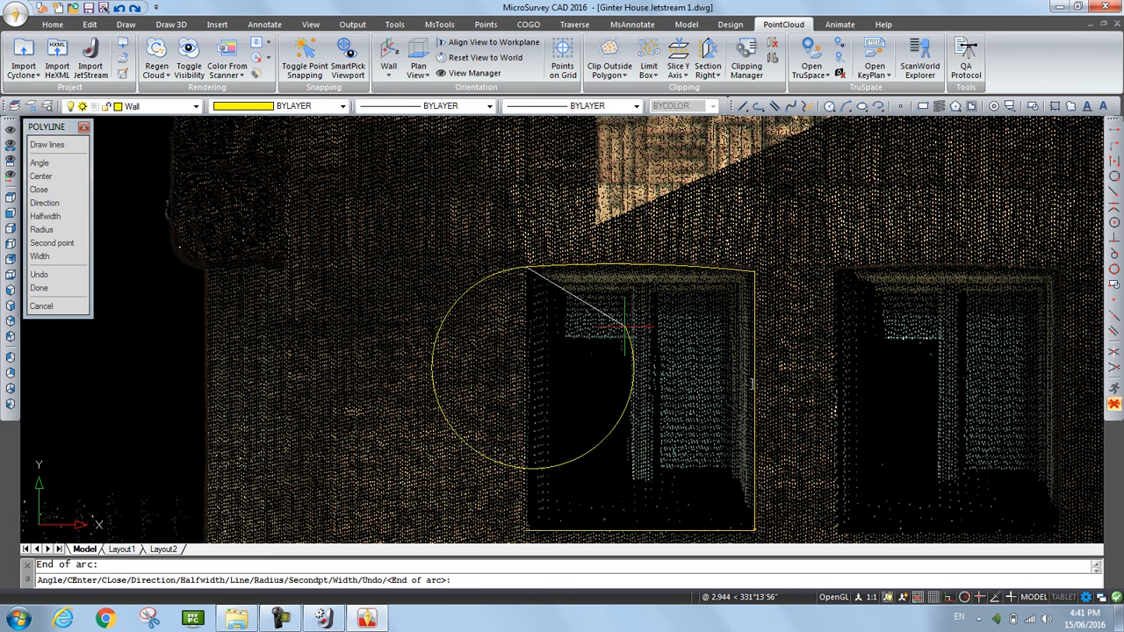
Return the polyline to straight segments with ortho on and close the outline along the window's left edge
left_click(46, 144)
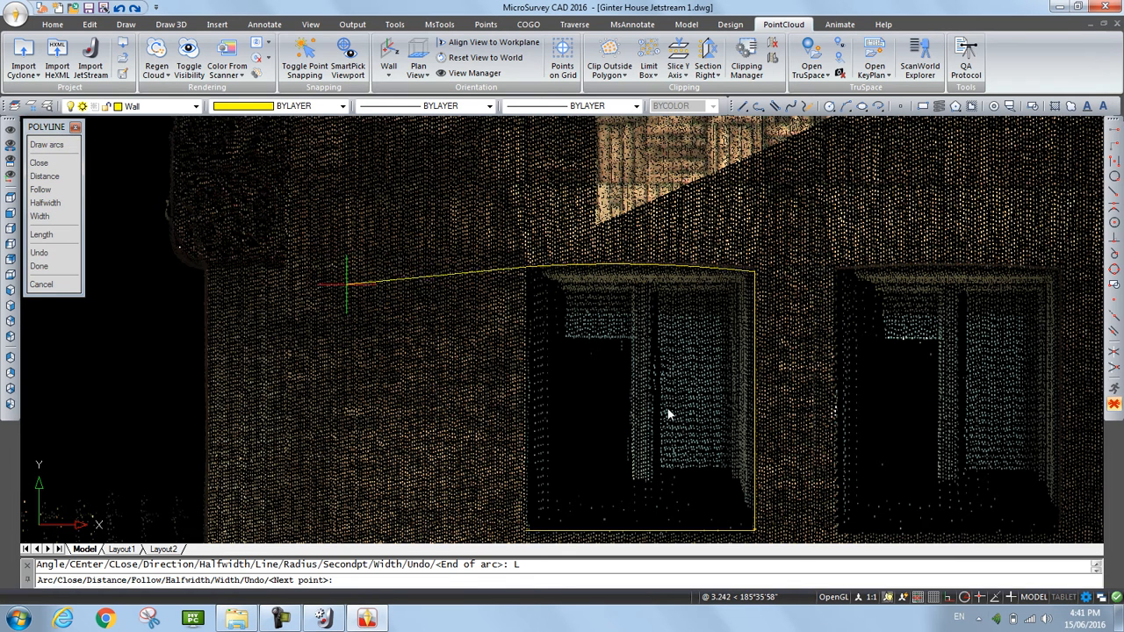
left_click(949, 598)
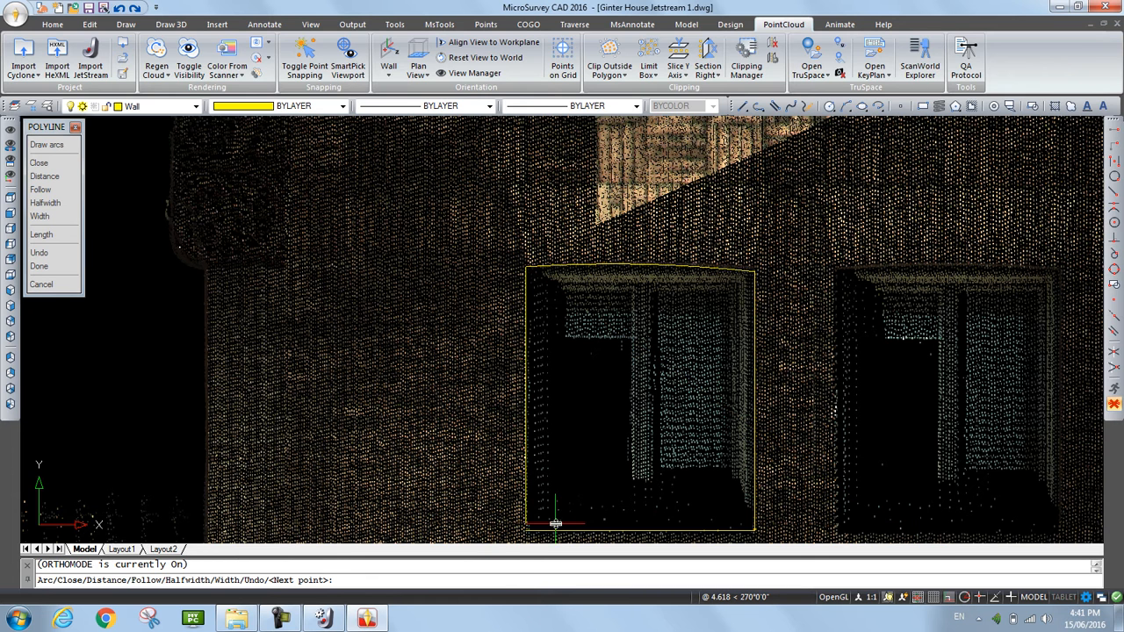
left_click(41, 164)
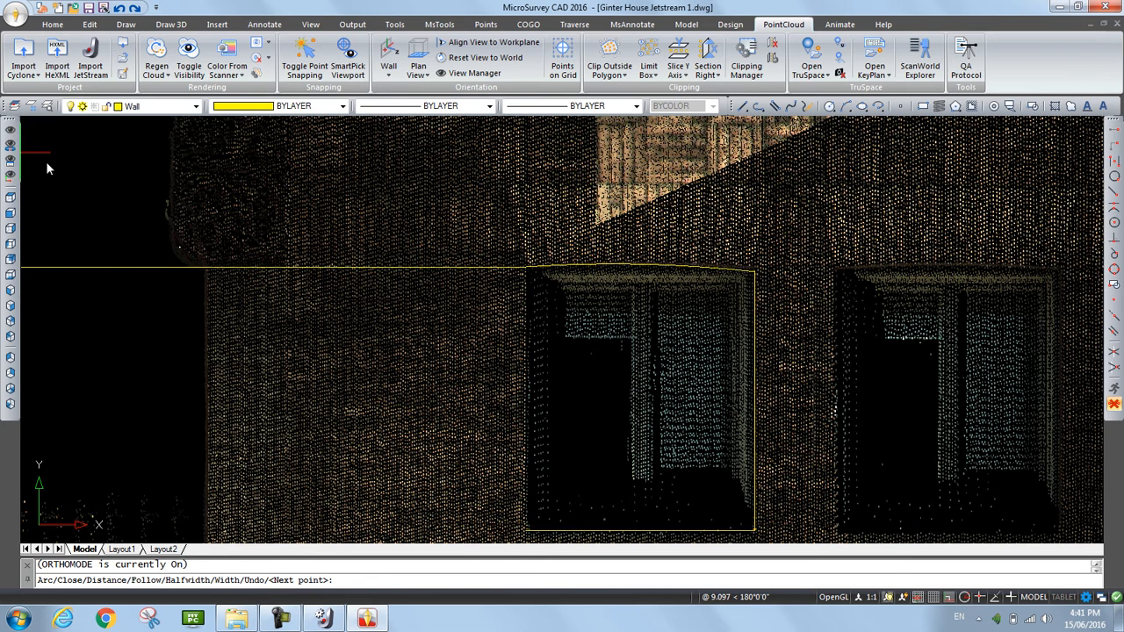
Copy the traced upper left window outline onto the neighbouring upper right window, using its lower right corner as base point with endpoint snap on
middle_click_drag(442, 284, 301, 233)
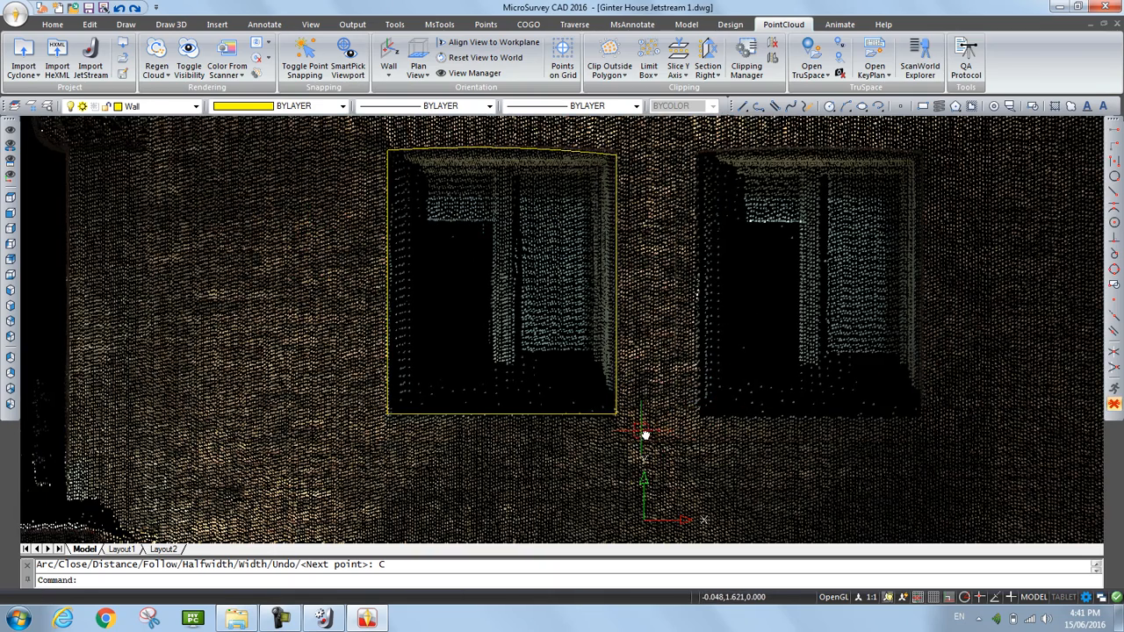
left_click(646, 431)
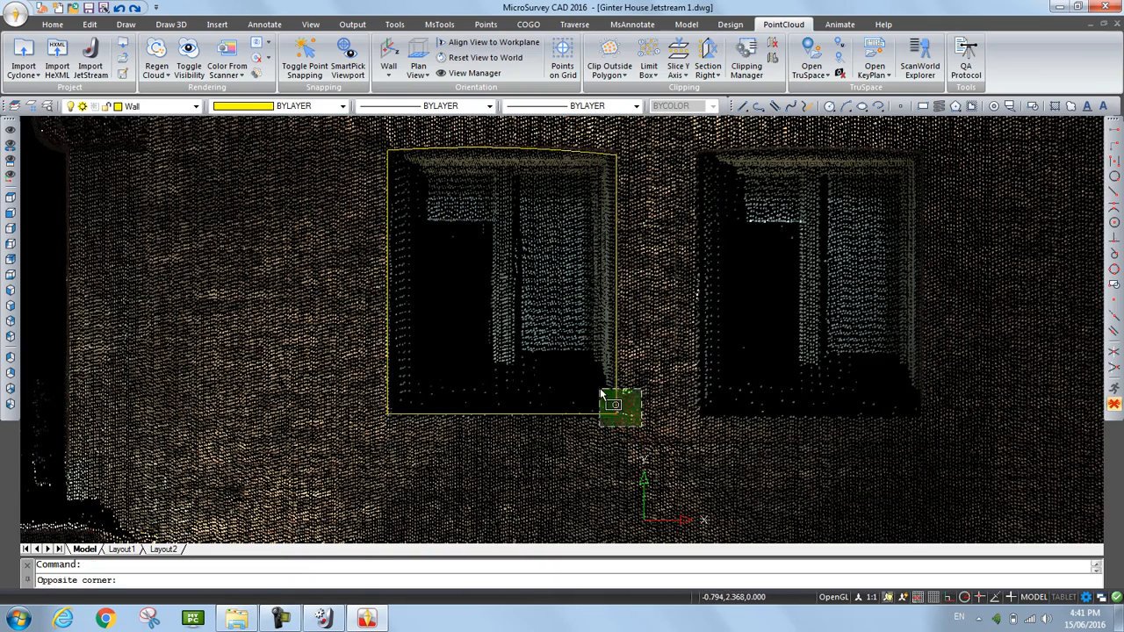
left_click(600, 388)
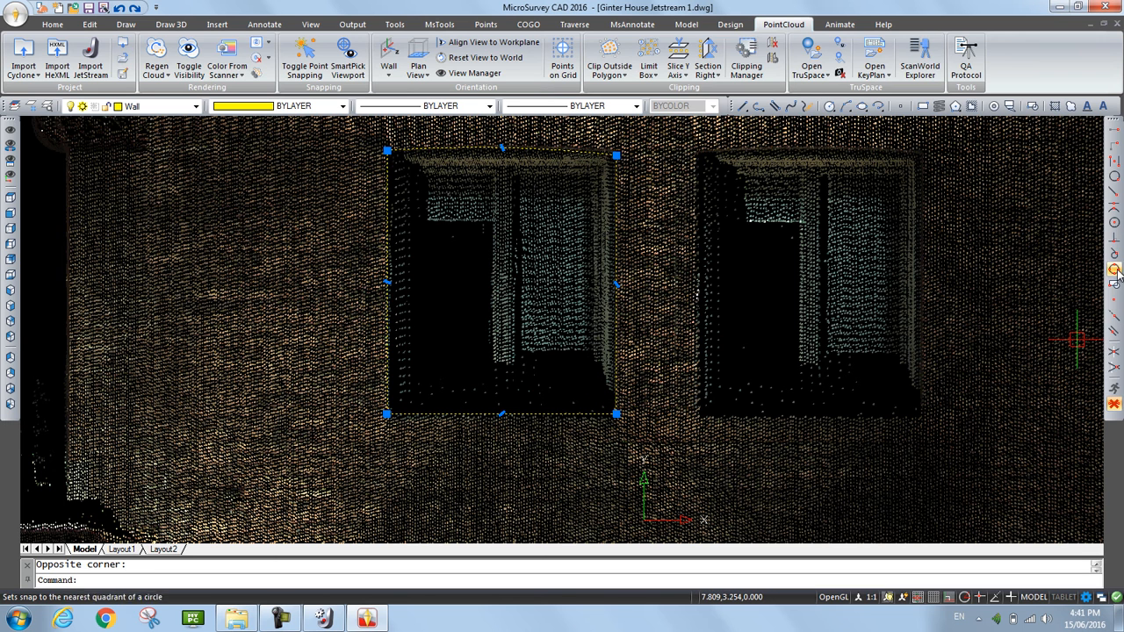
left_click(1116, 195)
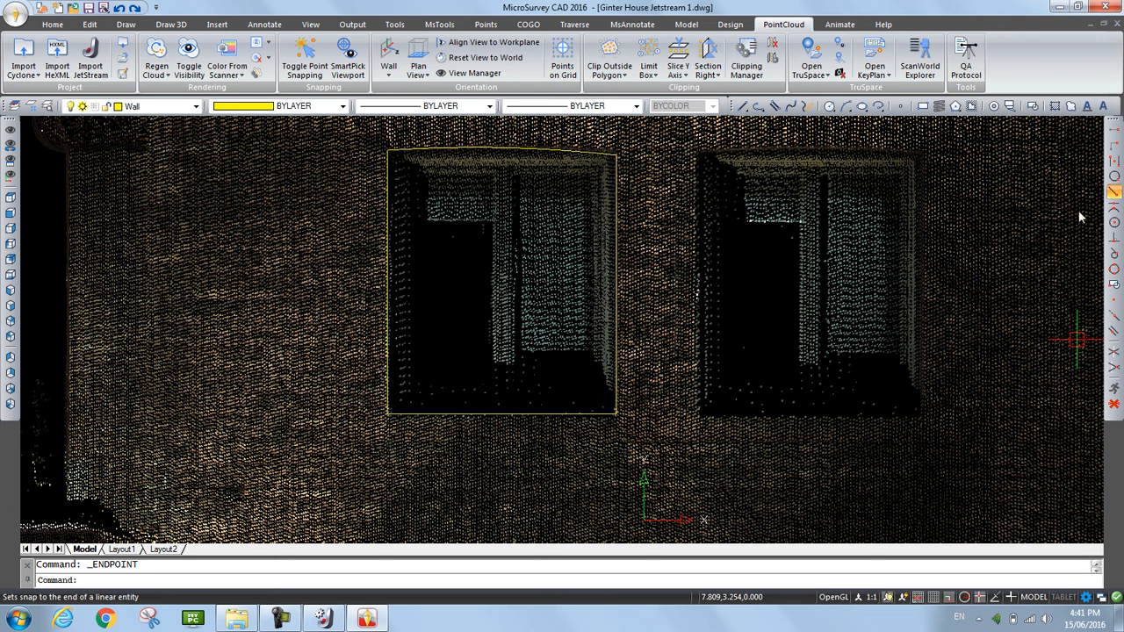
right_click(638, 373)
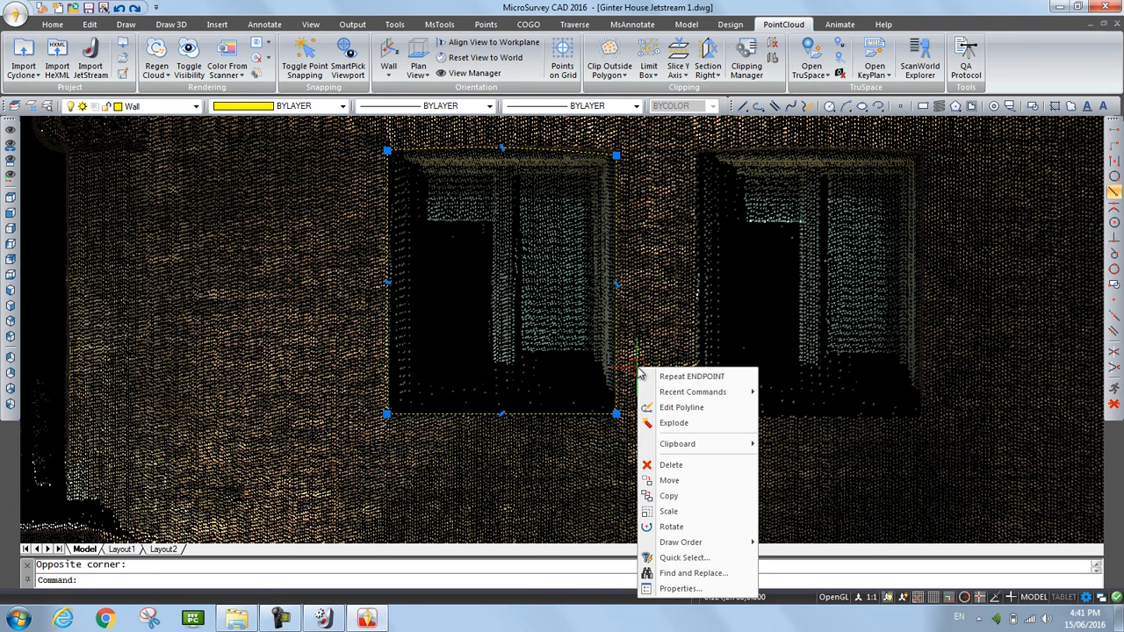
left_click(673, 496)
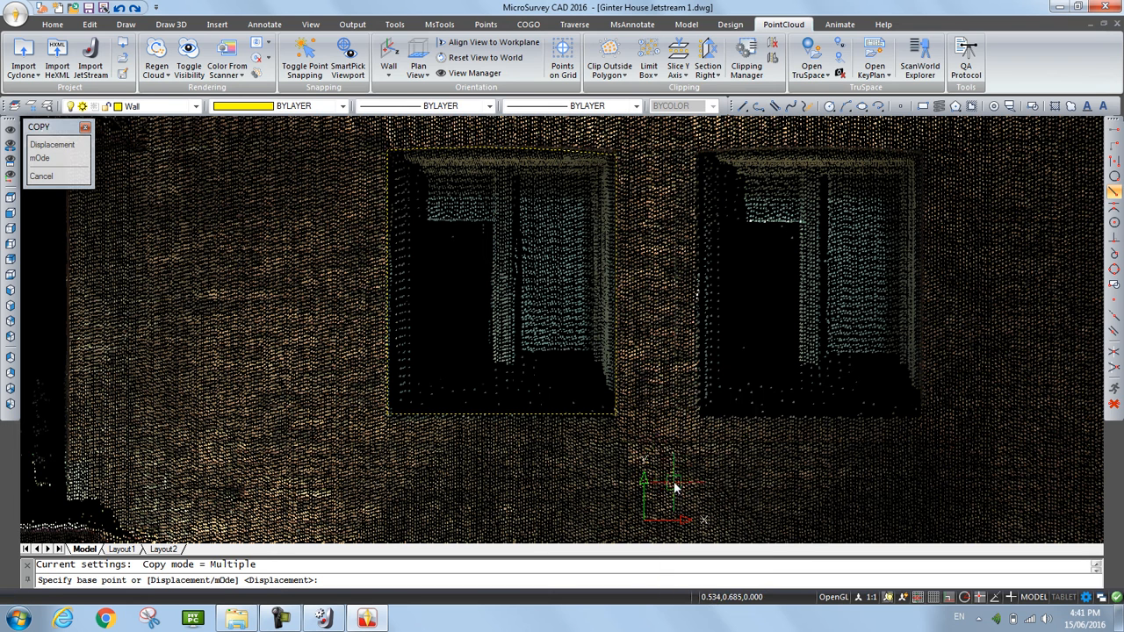
left_click(617, 413)
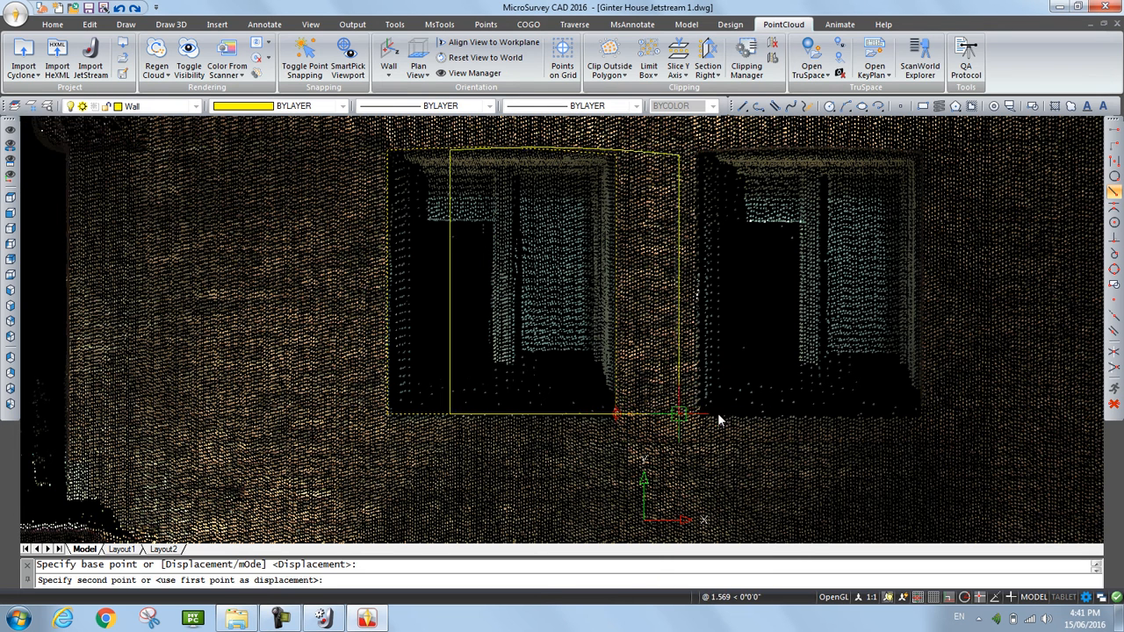
left_click(922, 427)
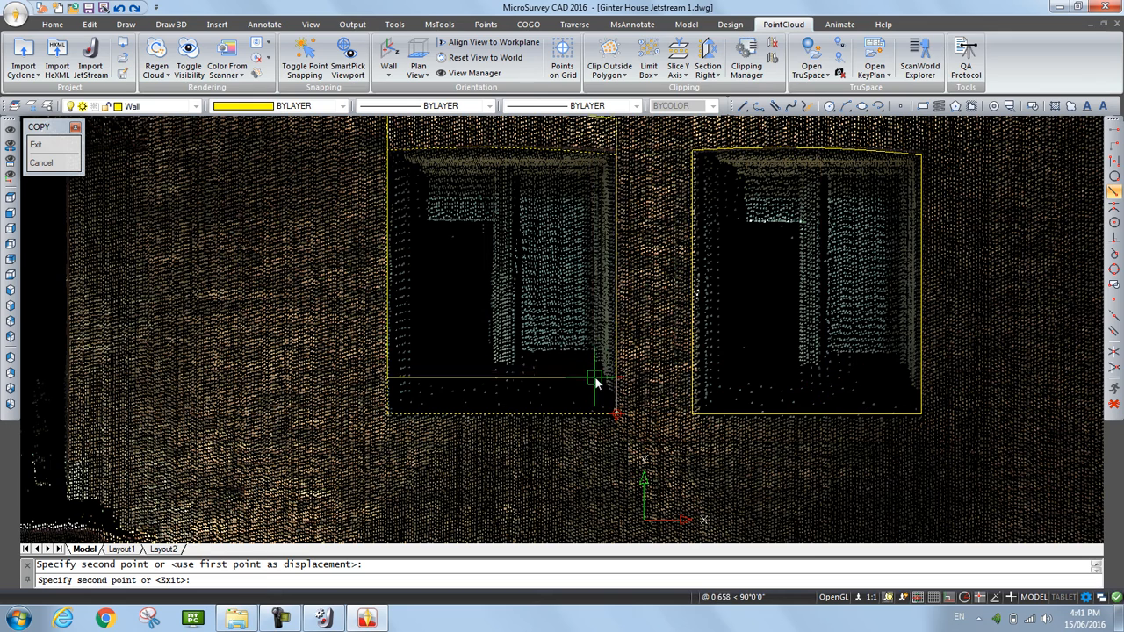
scroll(597, 393, "down", 3)
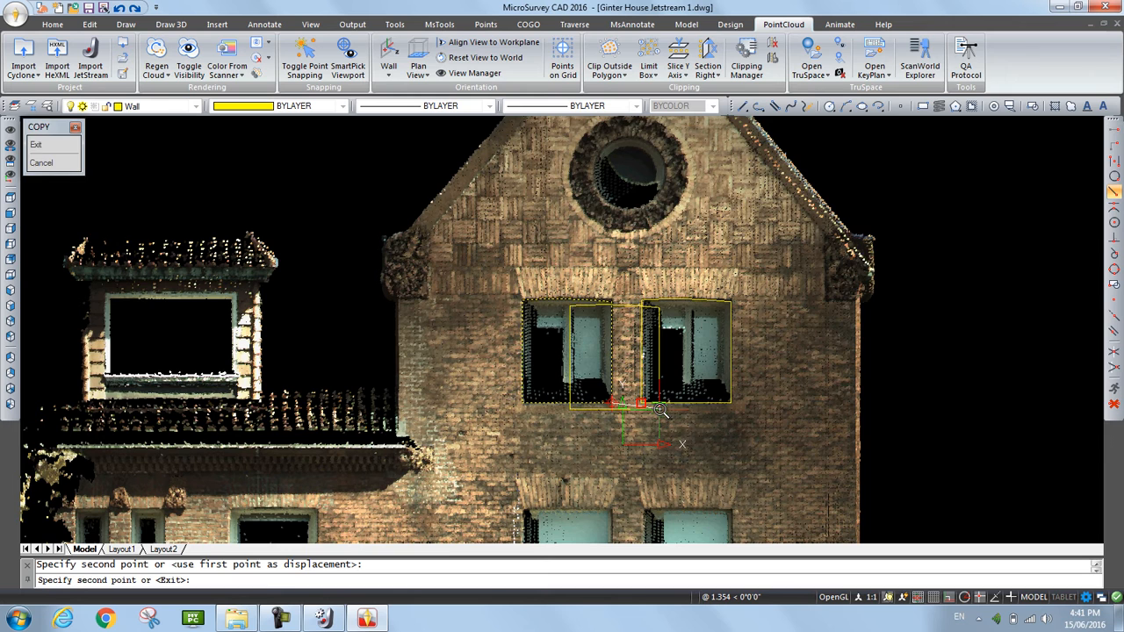
key("Escape")
Trace the bottom and right edges of the gabled wall's lower left window with an ortho polyline, about 7.3 units high
middle_click_drag(661, 410, 716, 180)
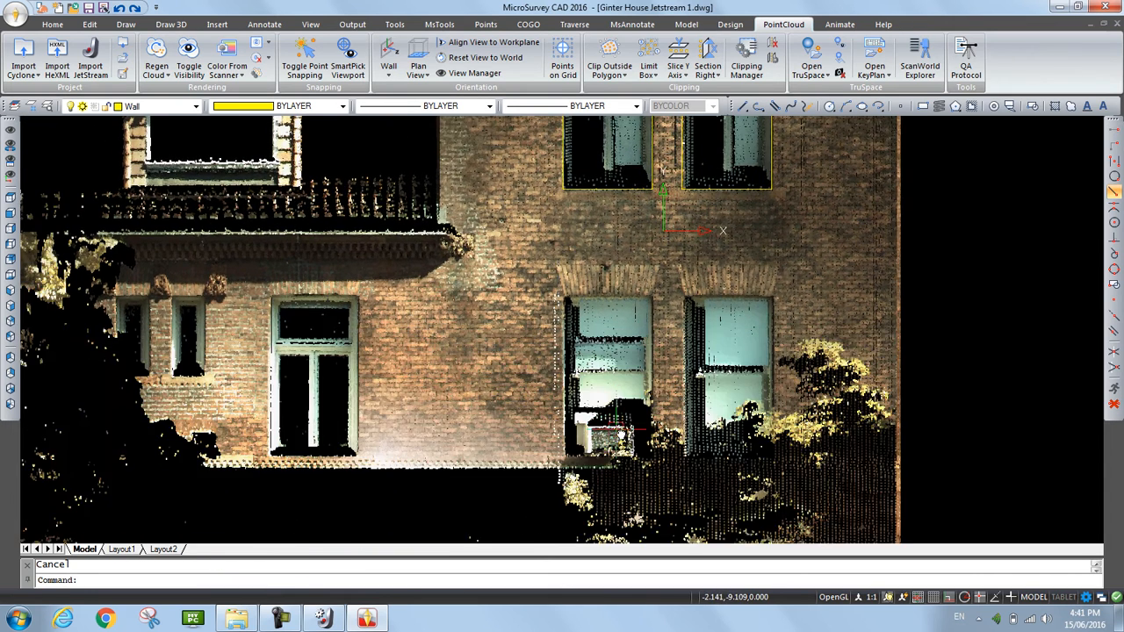
middle_click_drag(554, 384, 559, 317)
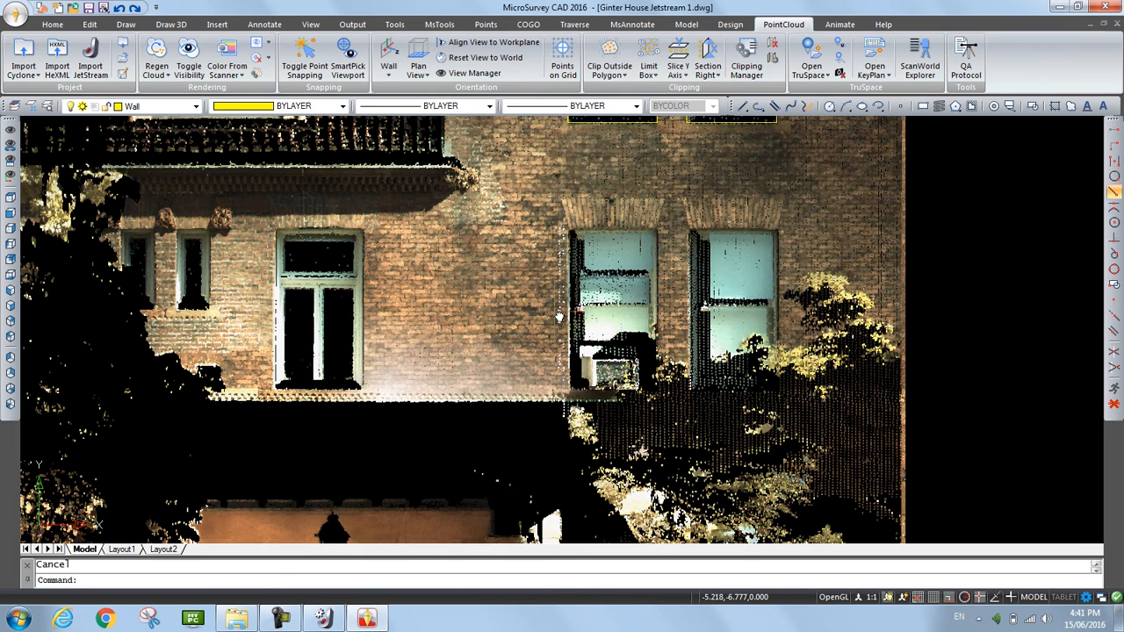
left_click(759, 106)
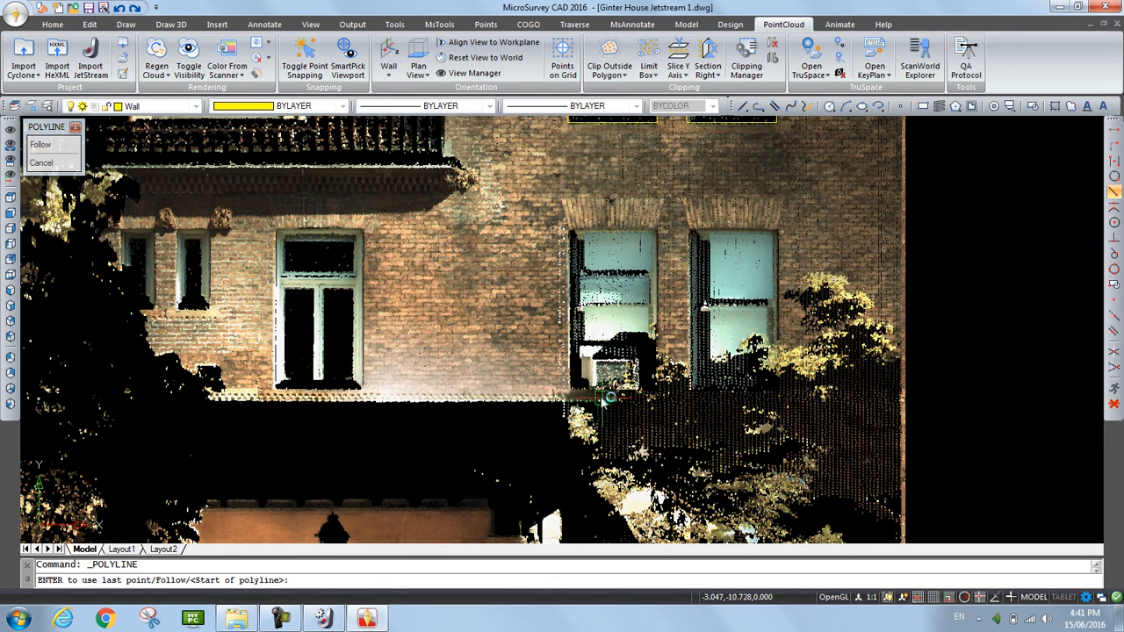
scroll(579, 389, "up", 2)
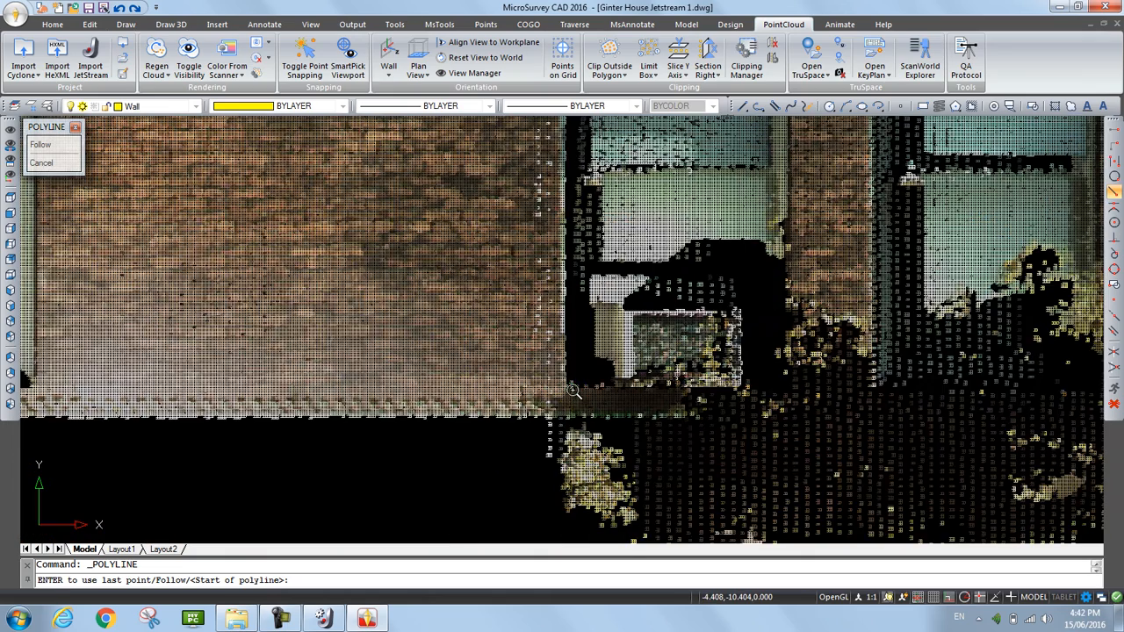
scroll(565, 386, "up", 2)
left_click(565, 386)
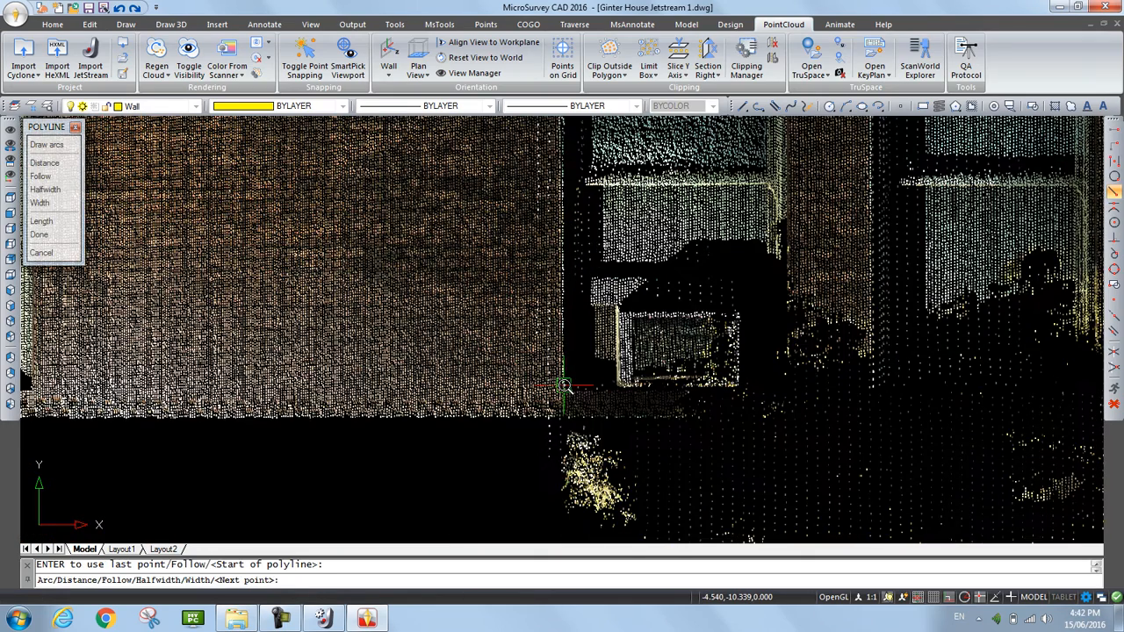
left_click(785, 384)
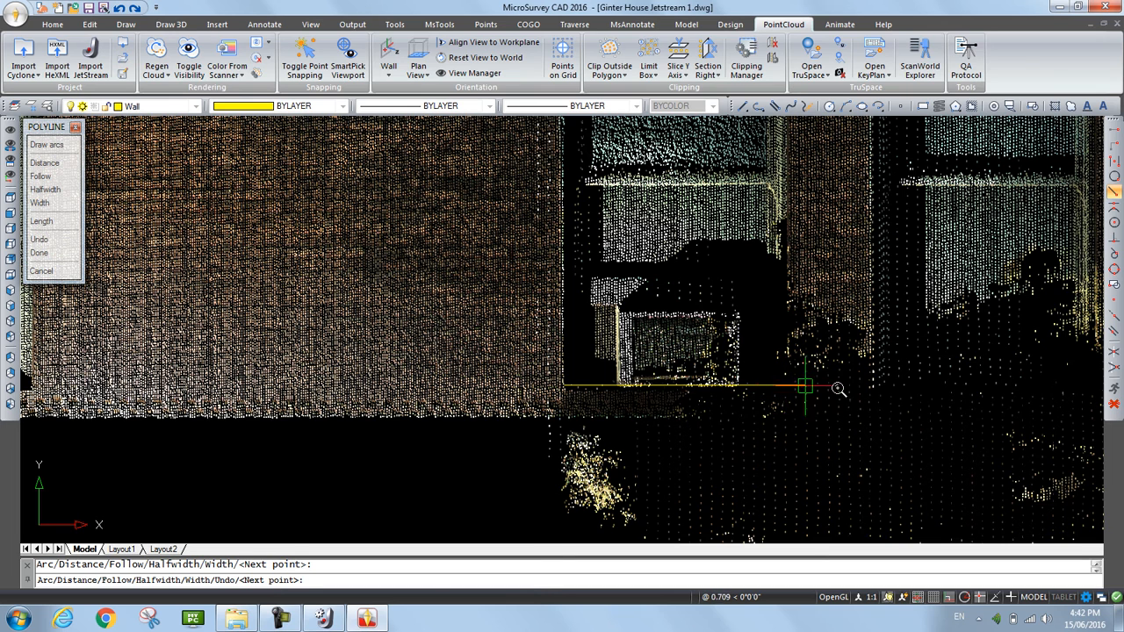
scroll(824, 234, "down", 2)
middle_click_drag(823, 208, 801, 397)
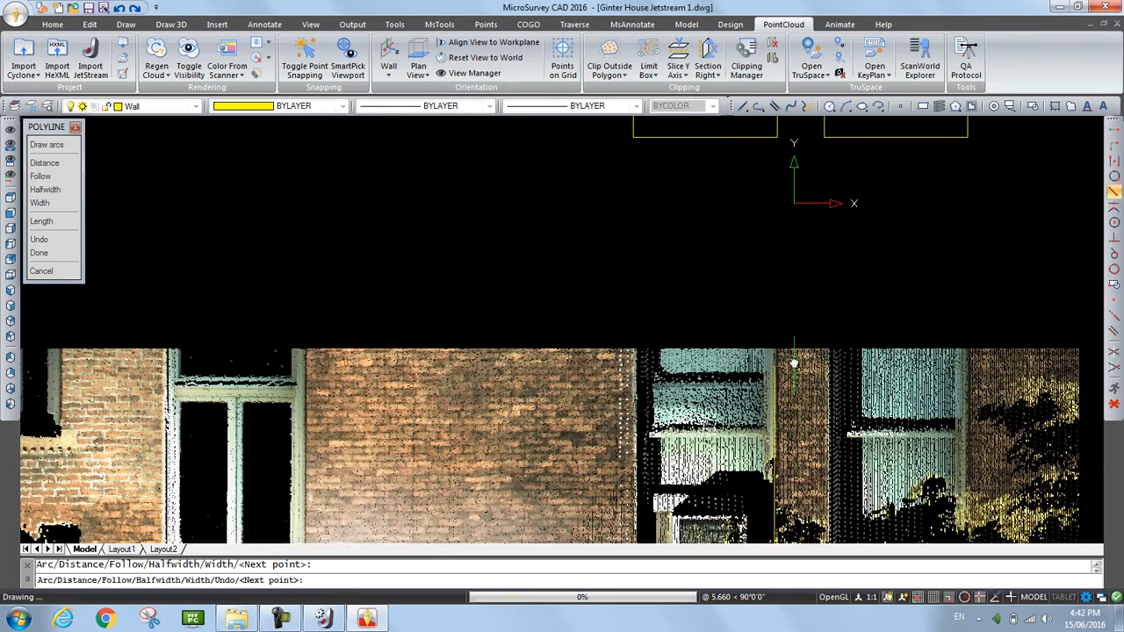
scroll(777, 321, "up", 4)
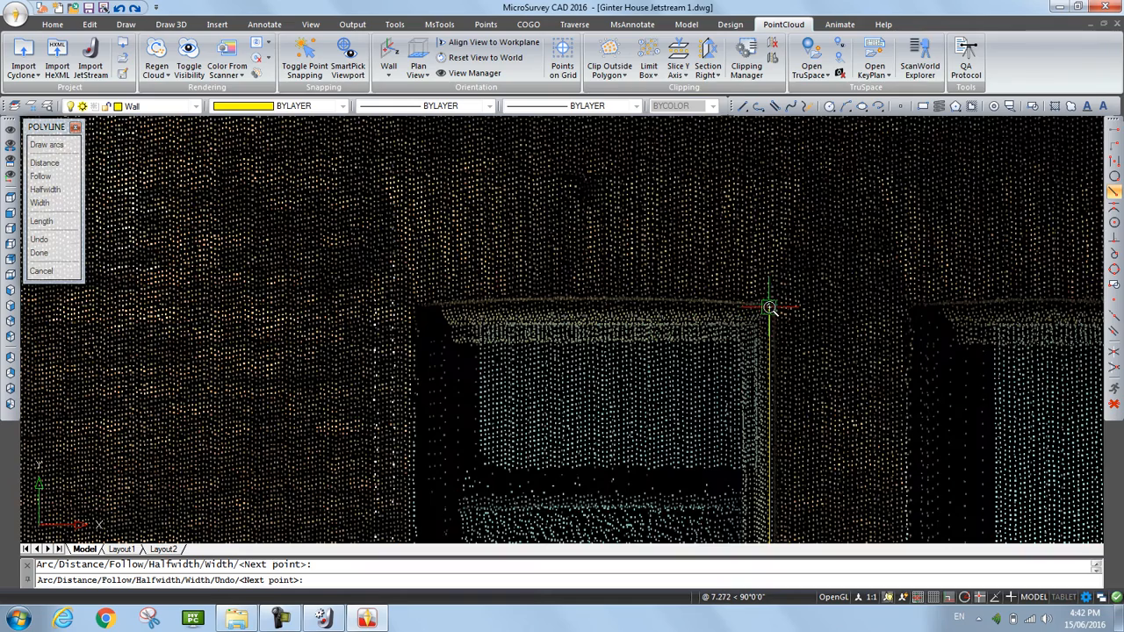
left_click(771, 307)
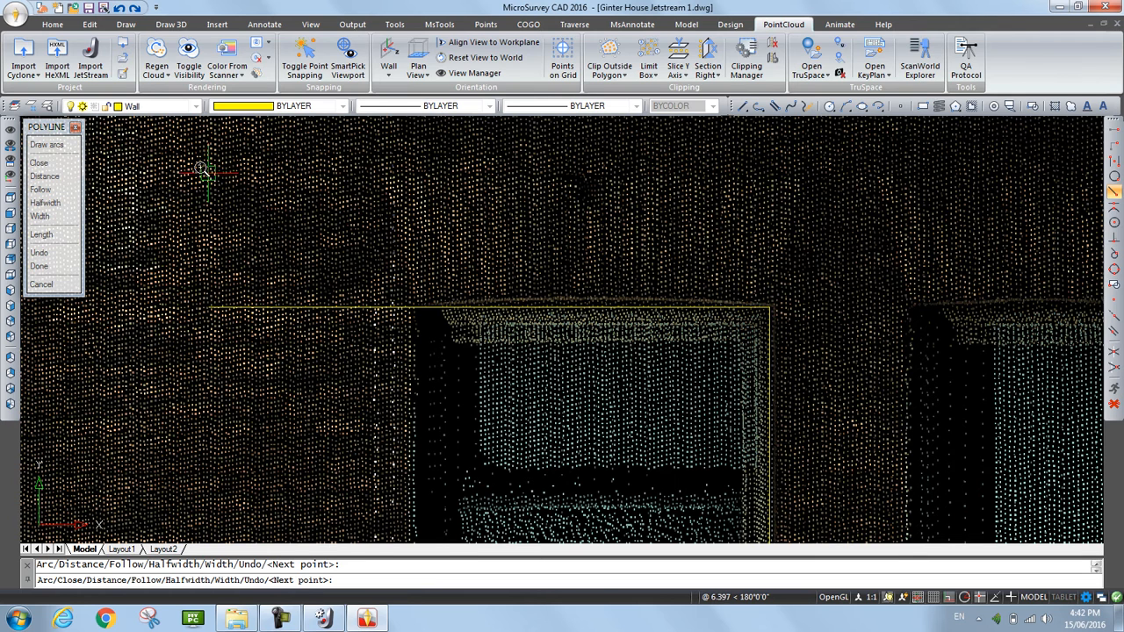
Turn ortho off and continue the lower window's polyline with a second-point arc along its curved top to the upper left corner
left_click(46, 144)
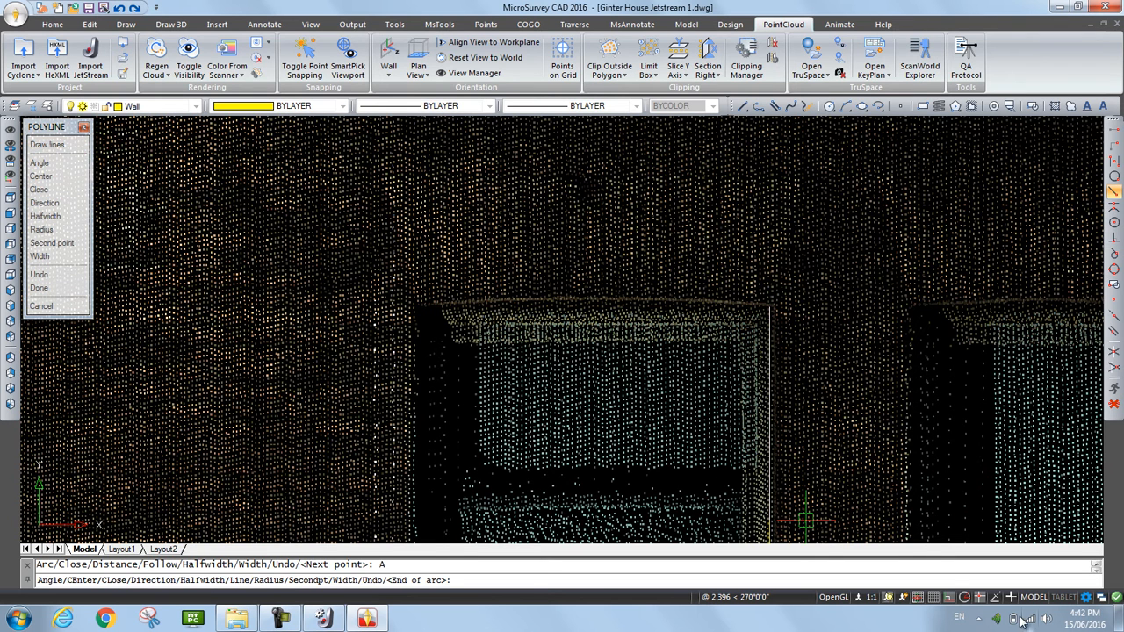
left_click(949, 598)
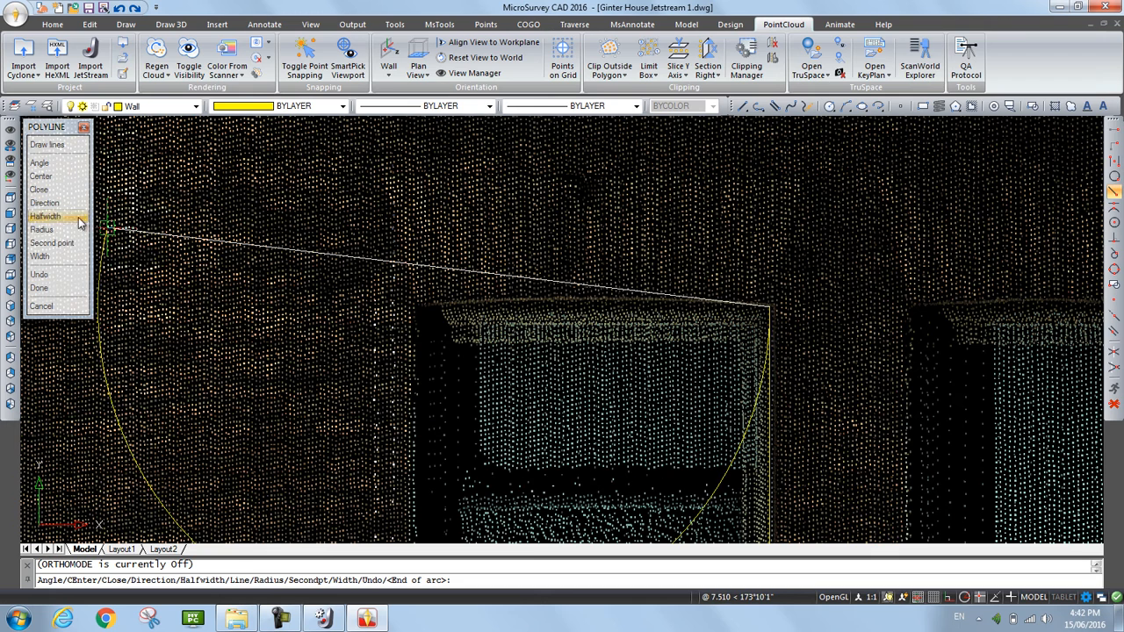
left_click(51, 243)
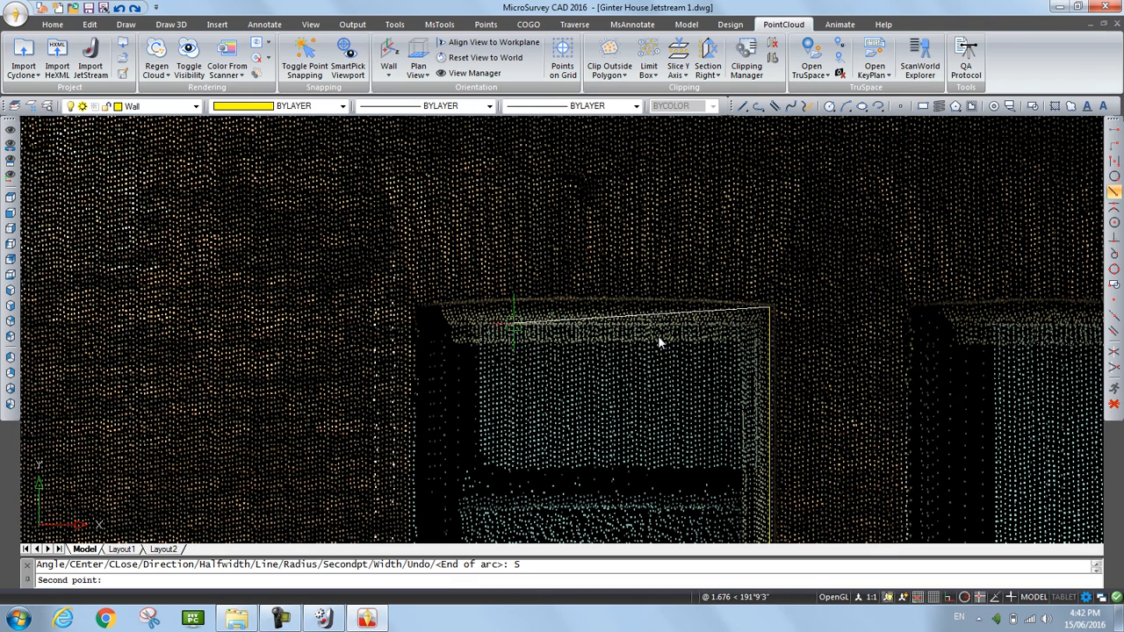
left_click(580, 302)
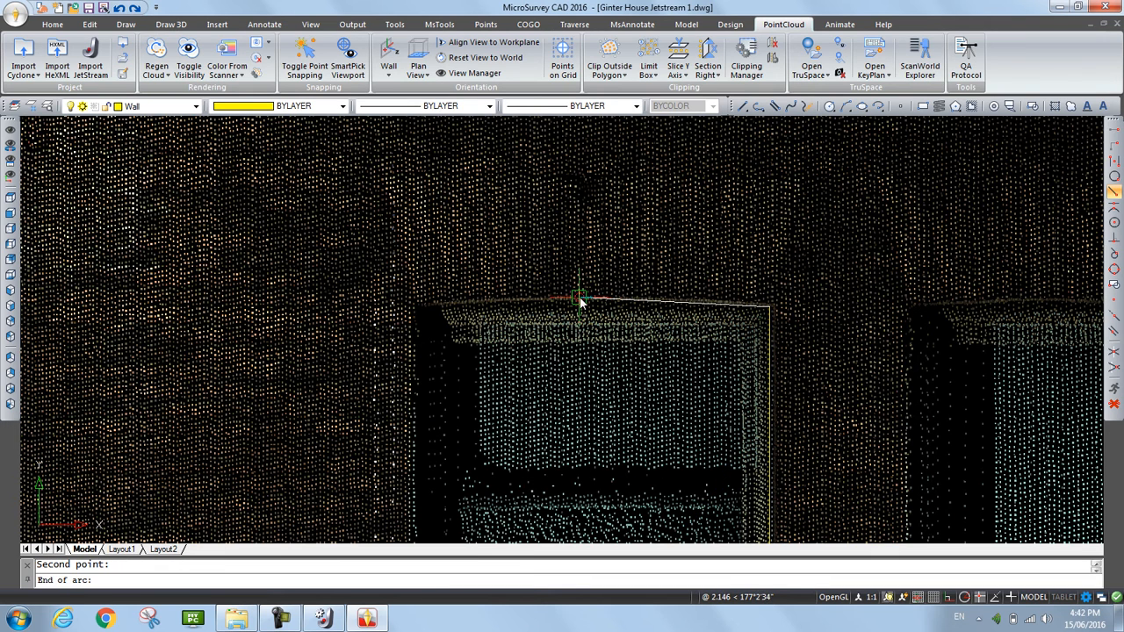
left_click(416, 307)
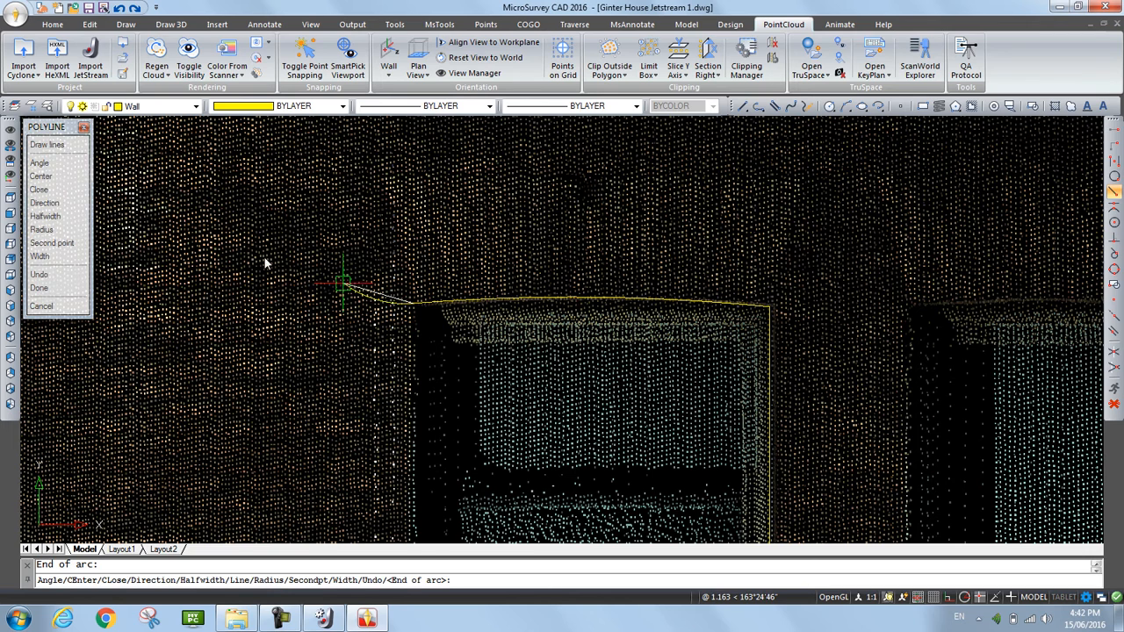
Switch the lower window's polyline back to straight segments with ortho on and finish it down the left edge at its start corner
left_click(46, 144)
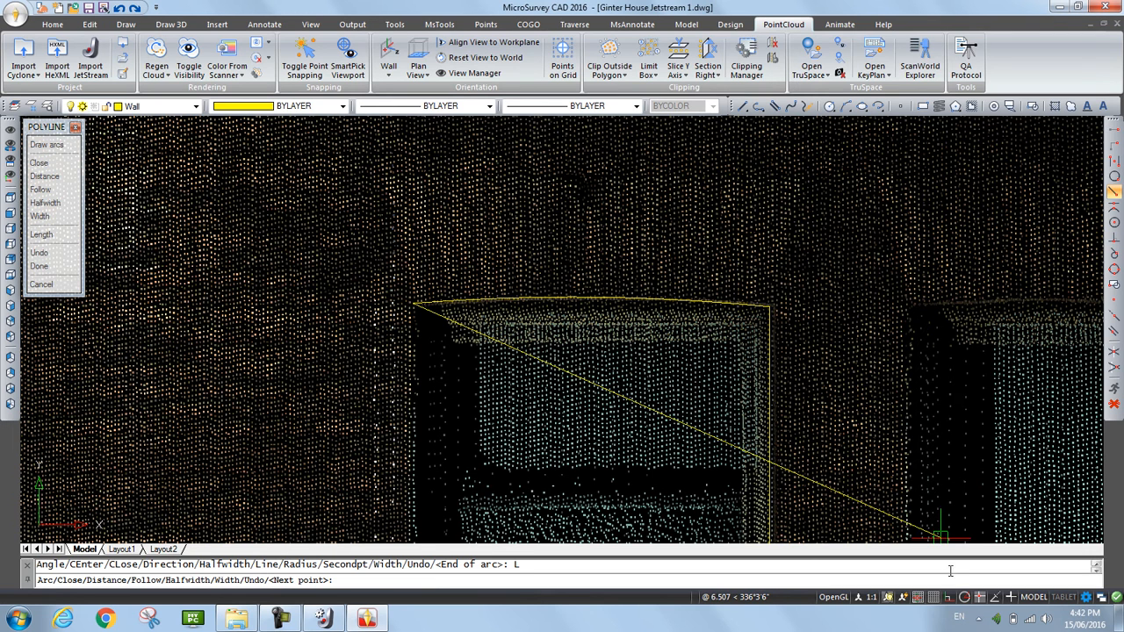
left_click(955, 598)
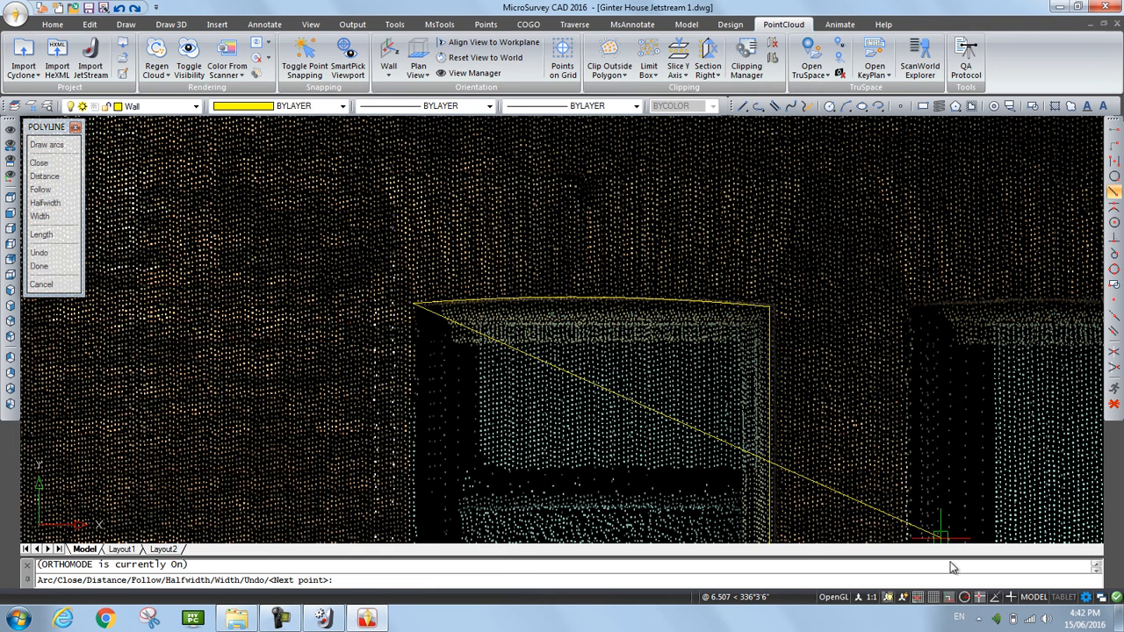
scroll(835, 308, "down", 4)
middle_click_drag(693, 434, 699, 286)
middle_click_drag(684, 389, 679, 405)
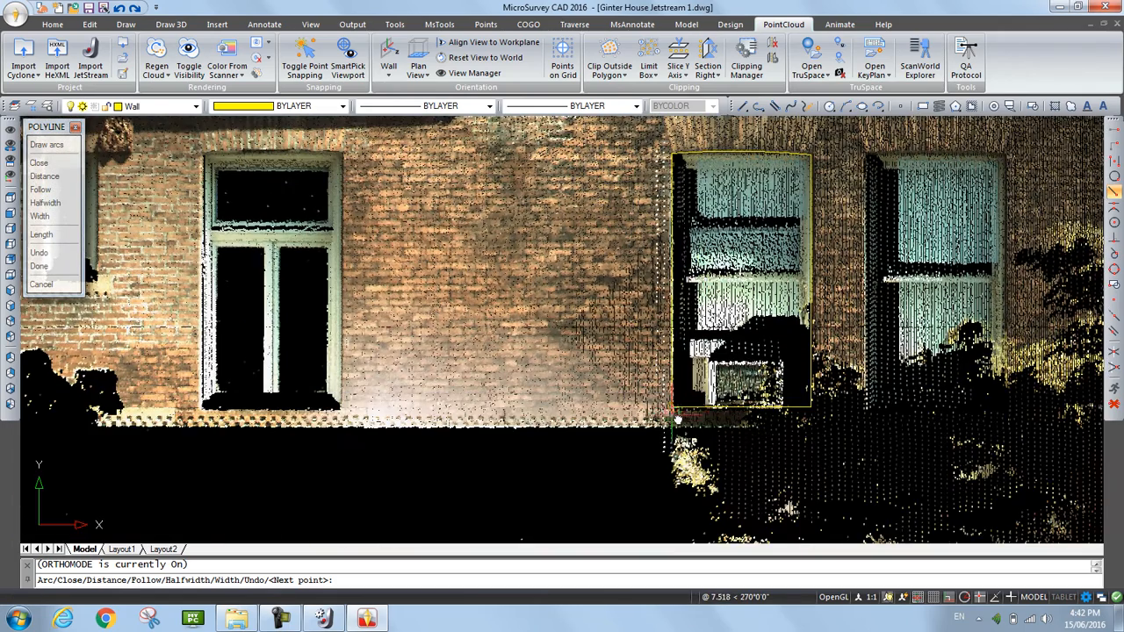
left_click(675, 409)
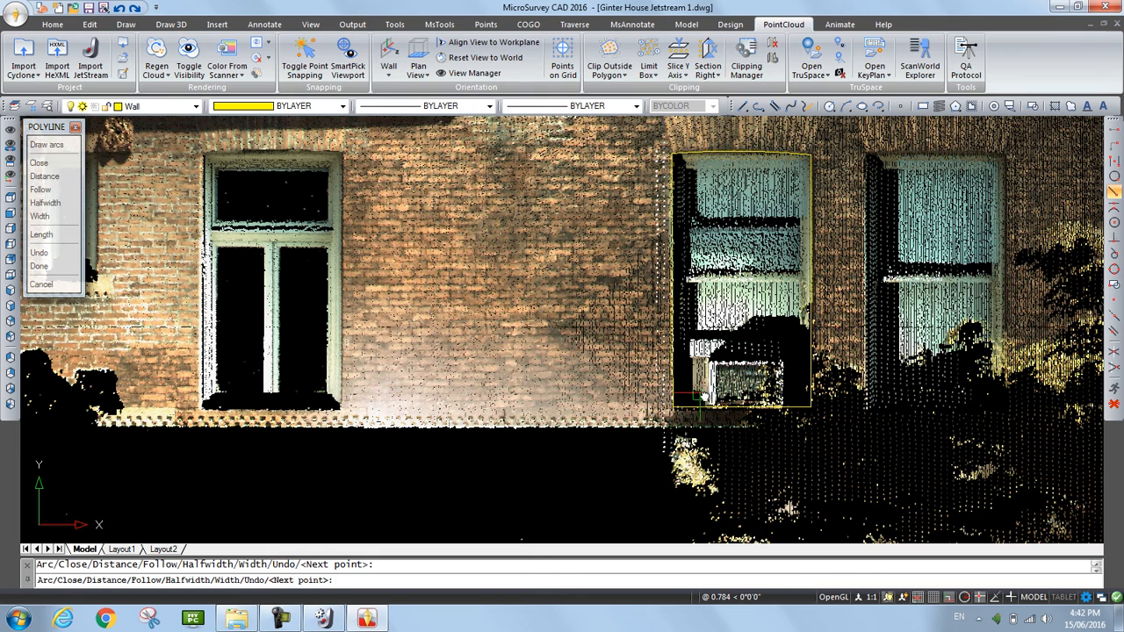
key("Return")
Draw a three-point arc with ortho off along the outer brick ring of the round gable window, from its bottom around the right side to the upper right
scroll(632, 439, "down", 2)
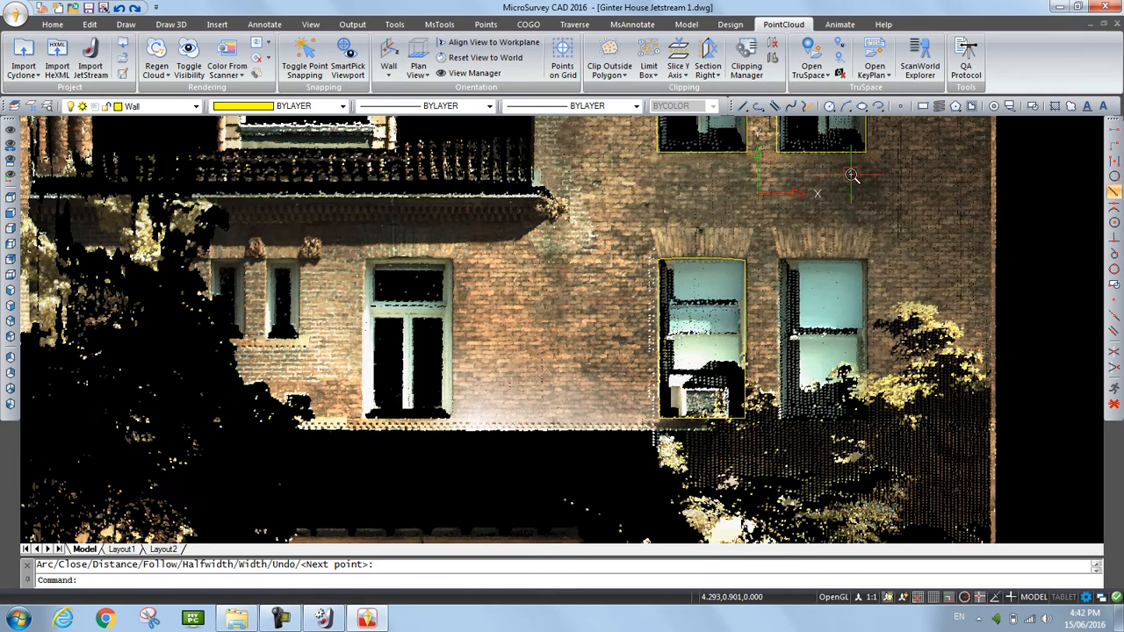
middle_click_drag(872, 197, 722, 480)
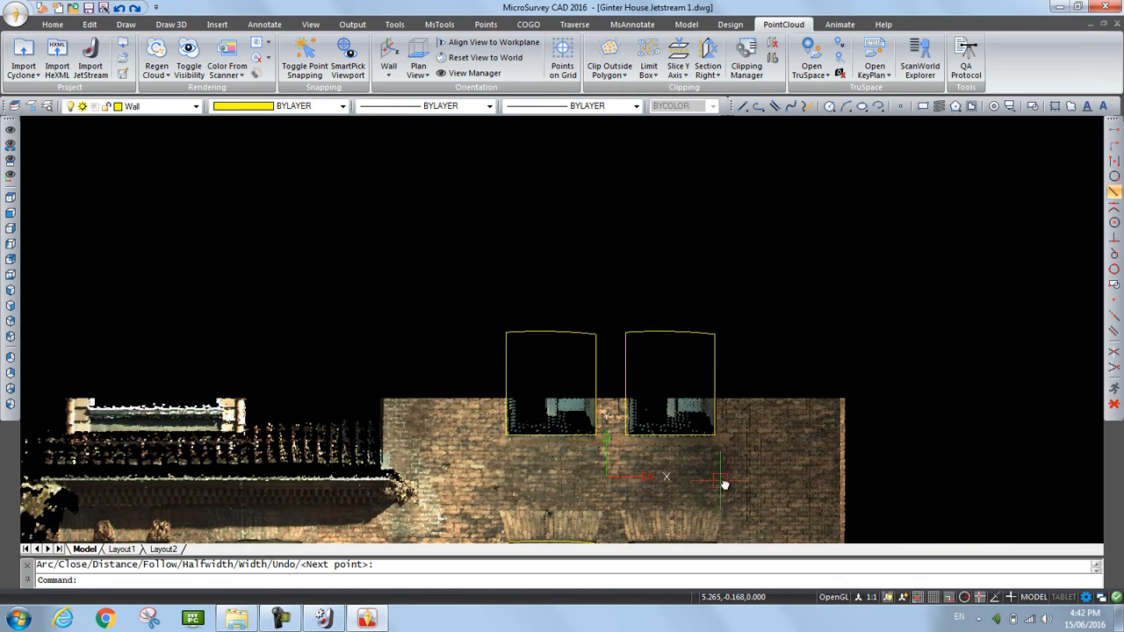
middle_click_drag(634, 214, 646, 373)
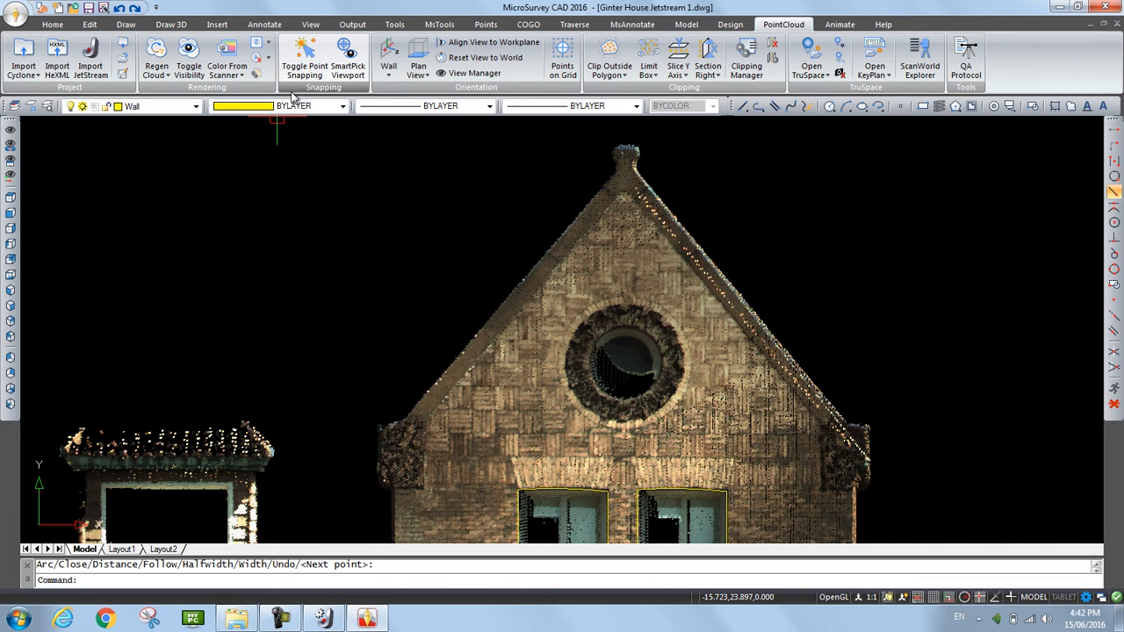
left_click(125, 25)
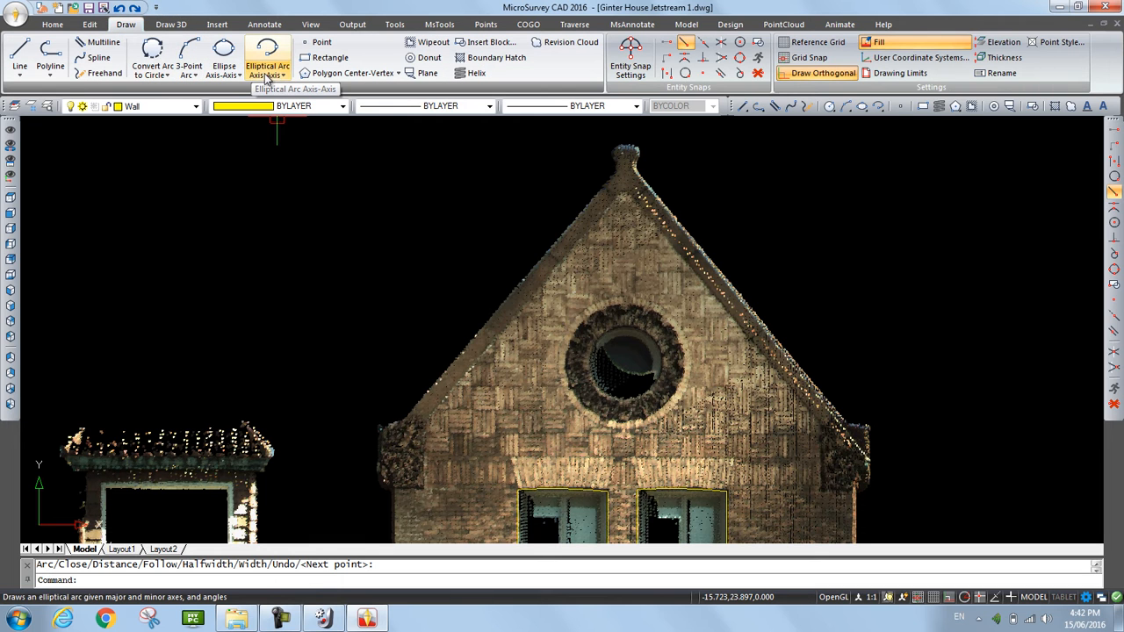
left_click(188, 55)
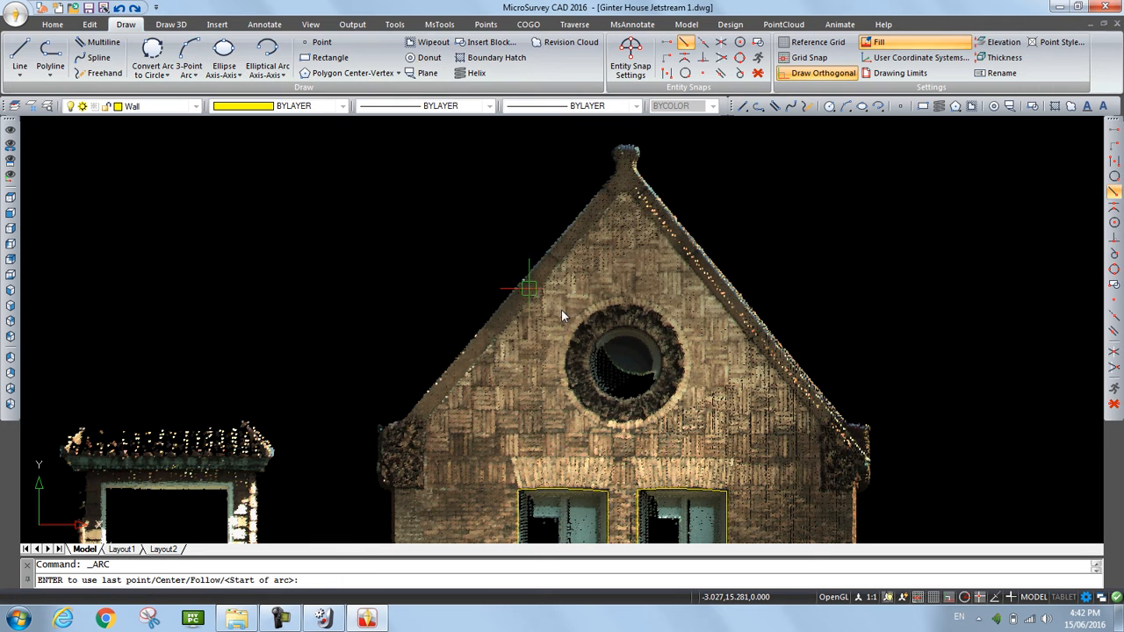
scroll(620, 425, "up", 5)
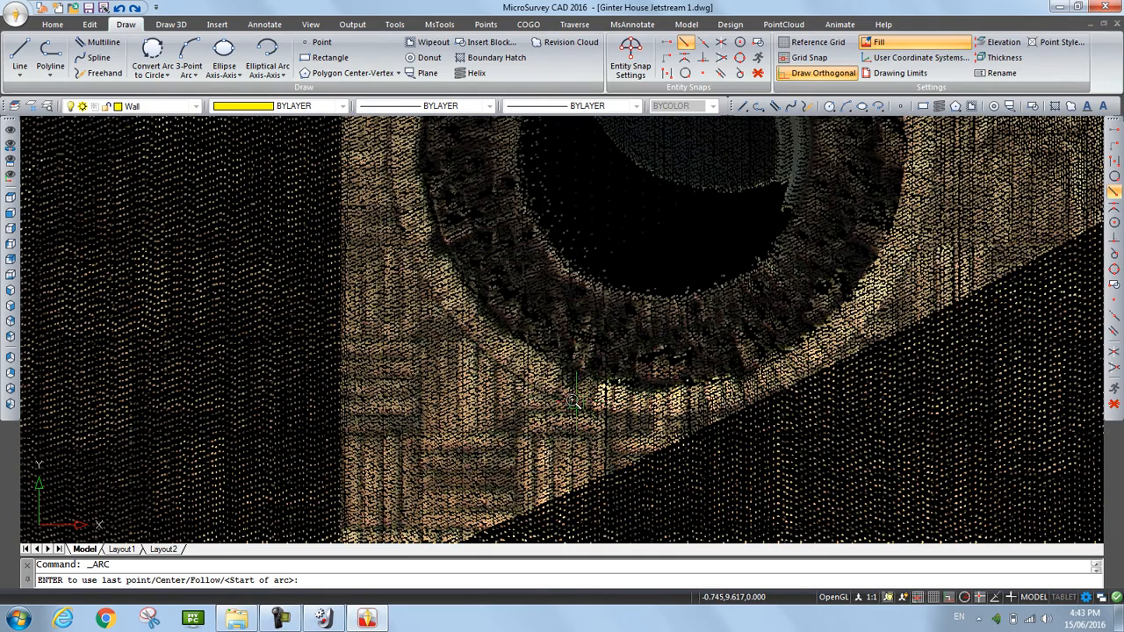
left_click(570, 401)
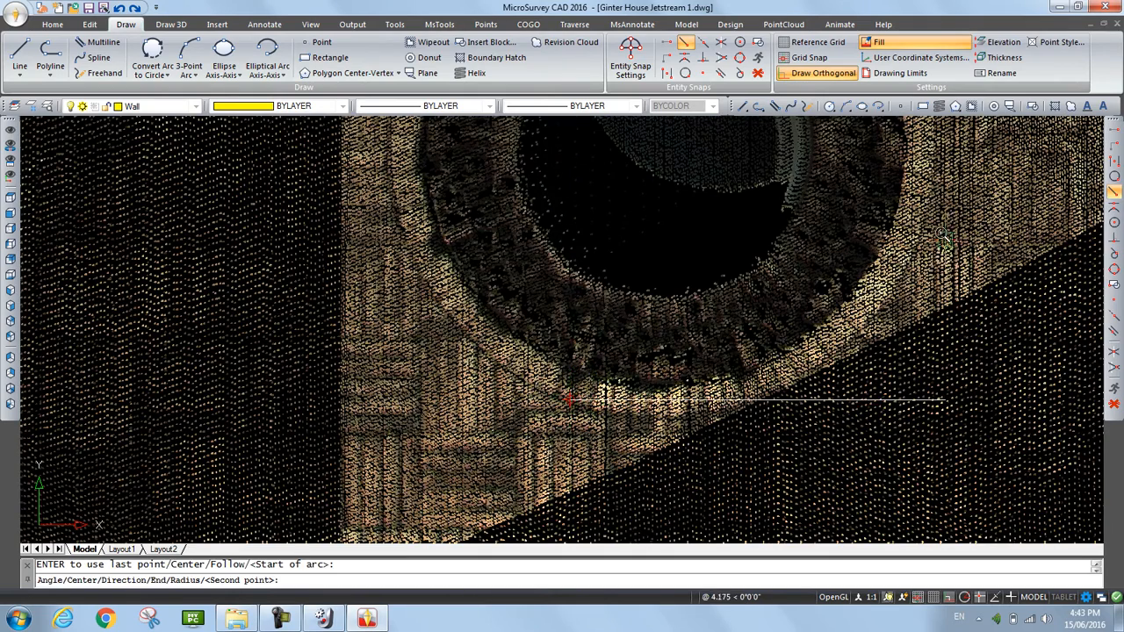
left_click(950, 597)
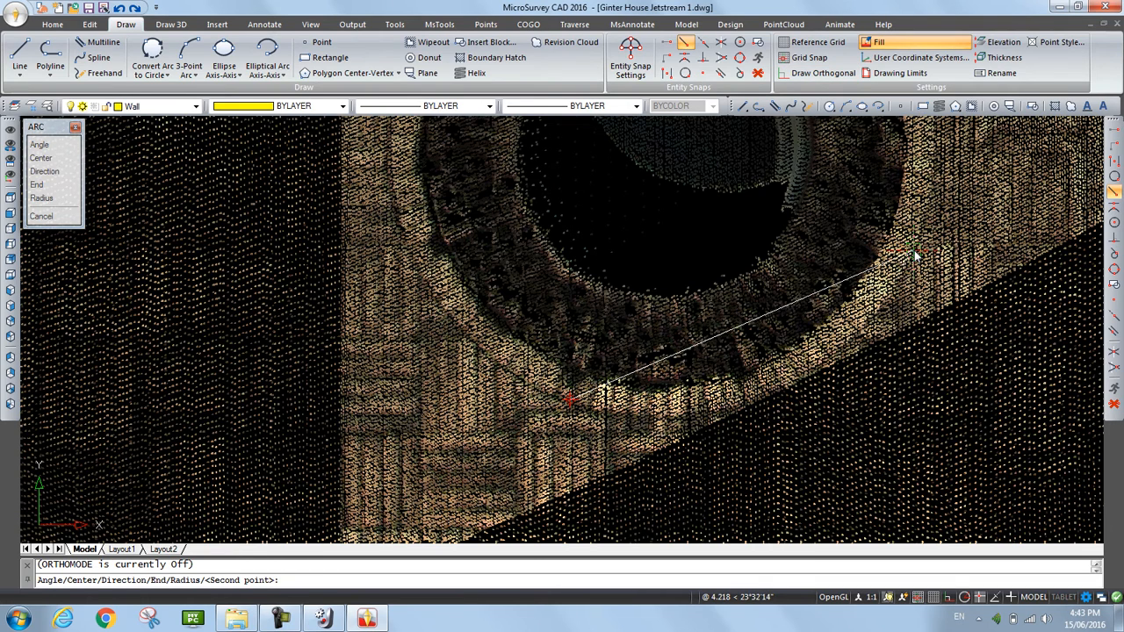
left_click(915, 251)
middle_click_drag(974, 188, 954, 485)
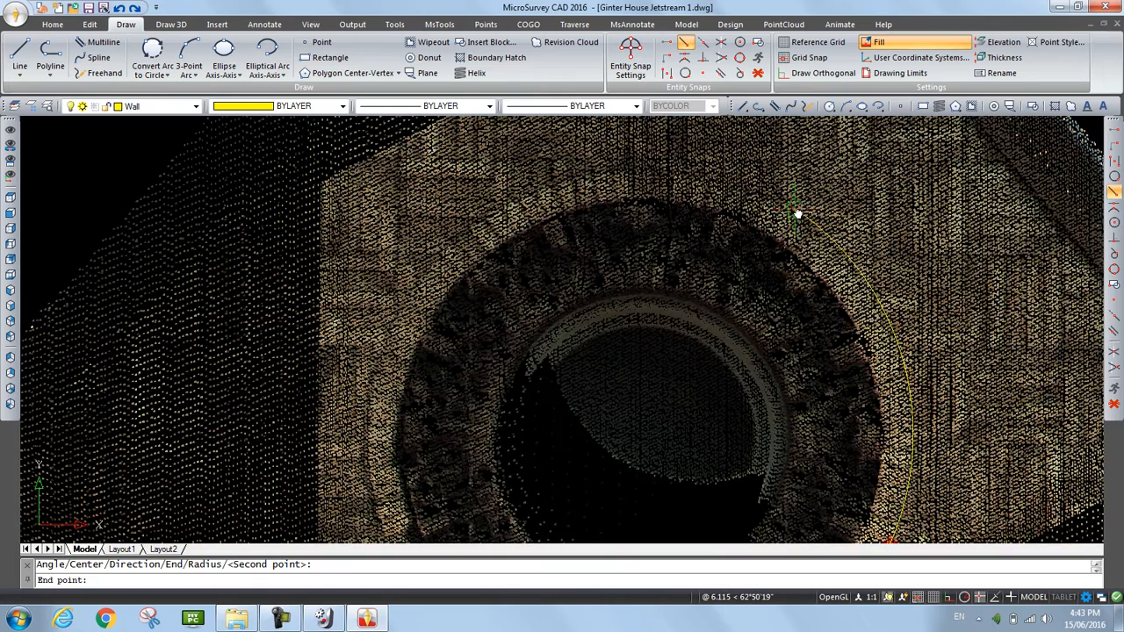
left_click(793, 214)
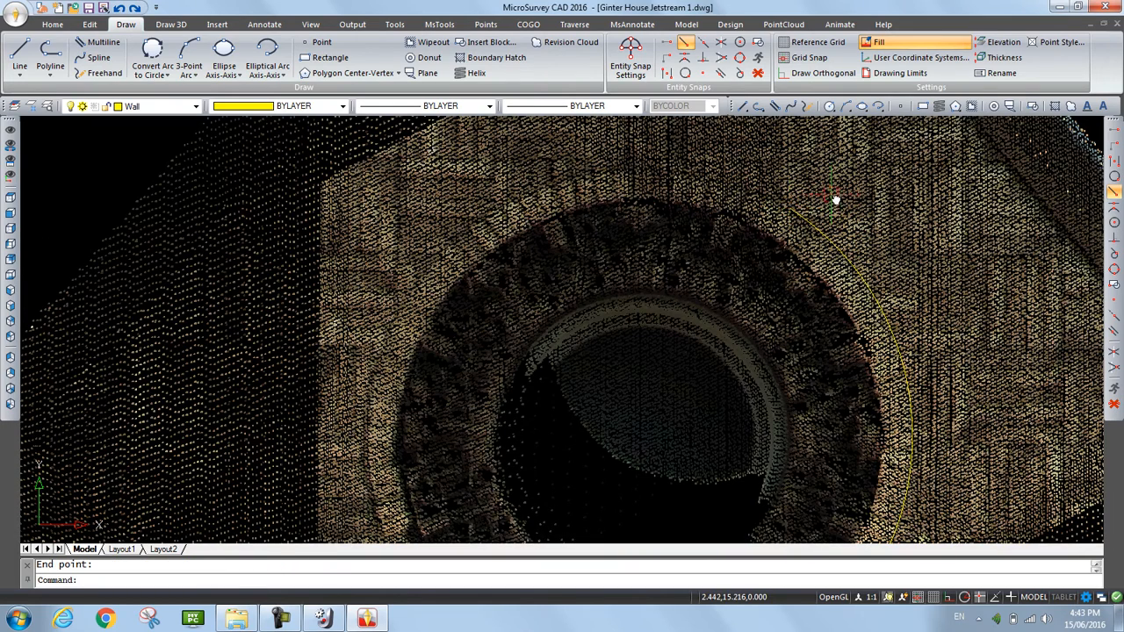
Convert the arc traced around the round gable window into a complete circle
scroll(832, 185, "down", 4)
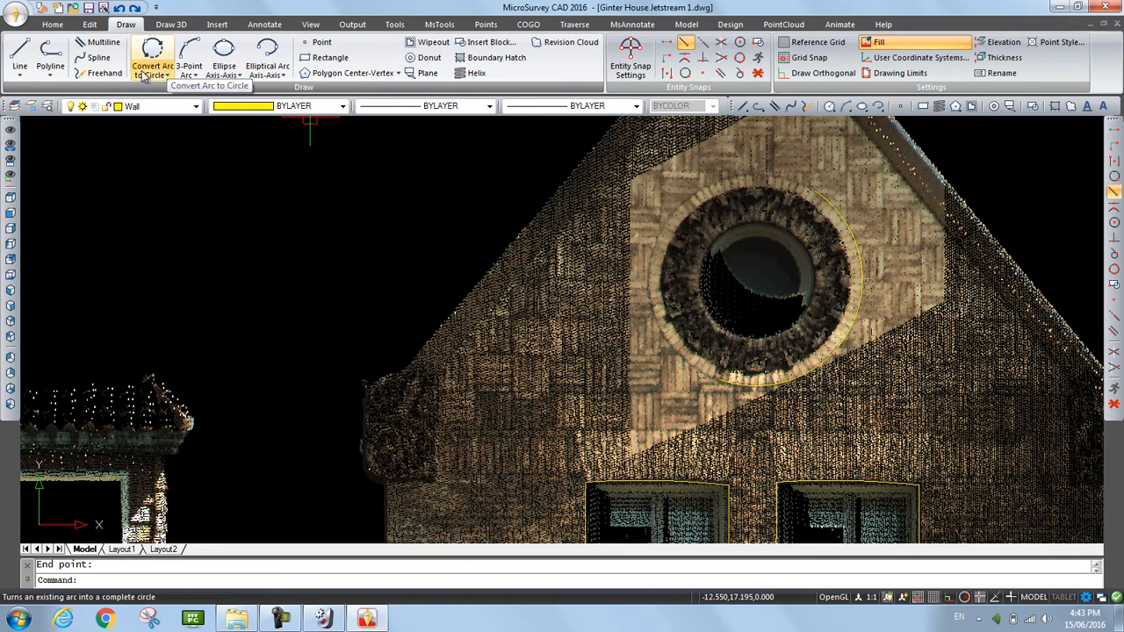
left_click(162, 77)
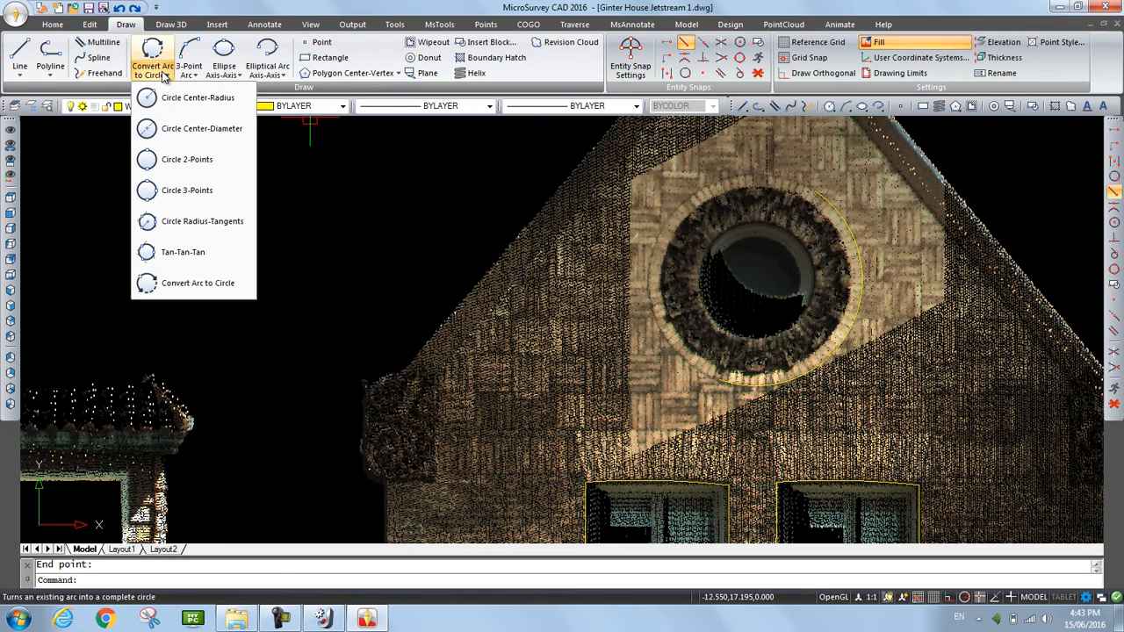
left_click(164, 285)
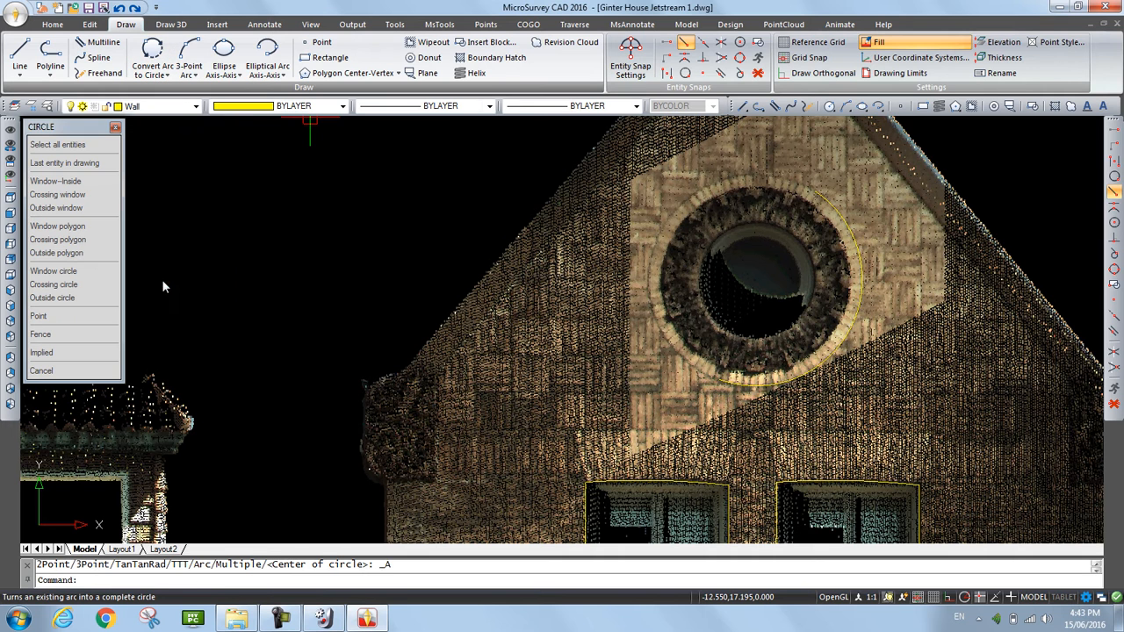
left_click(862, 305)
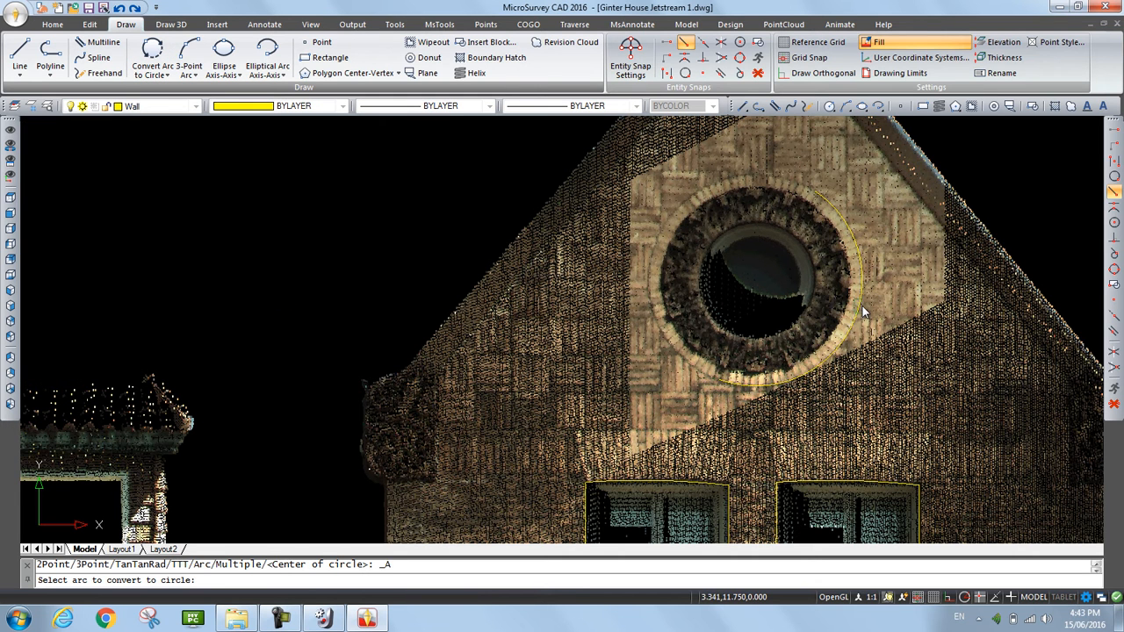
scroll(815, 272, "down", 2)
scroll(813, 270, "down", 2)
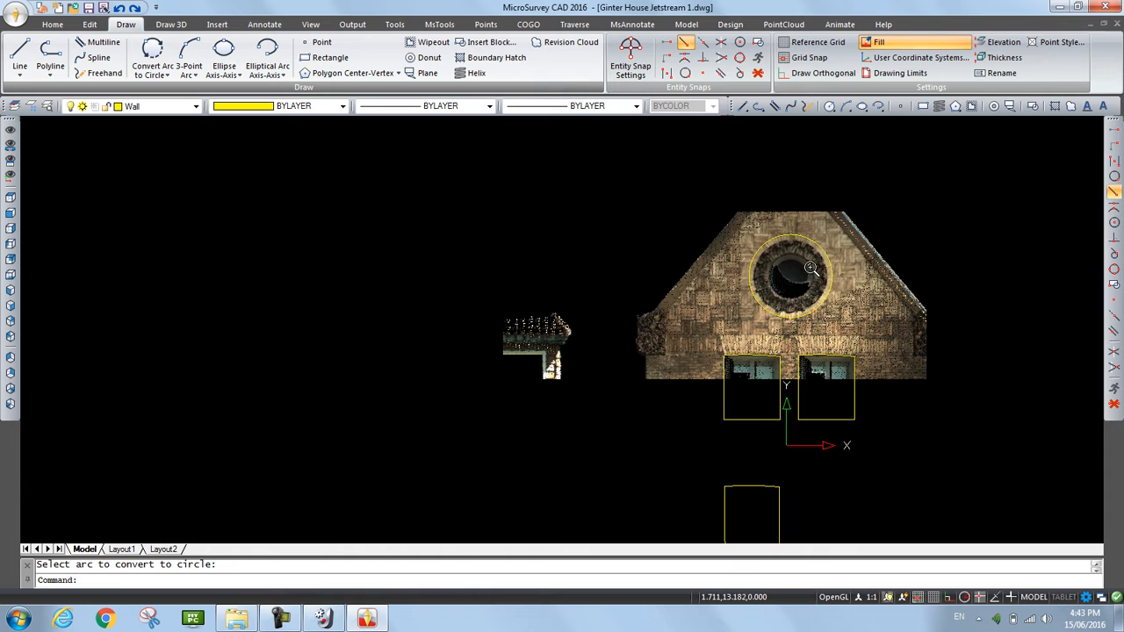
scroll(720, 342, "down", 1)
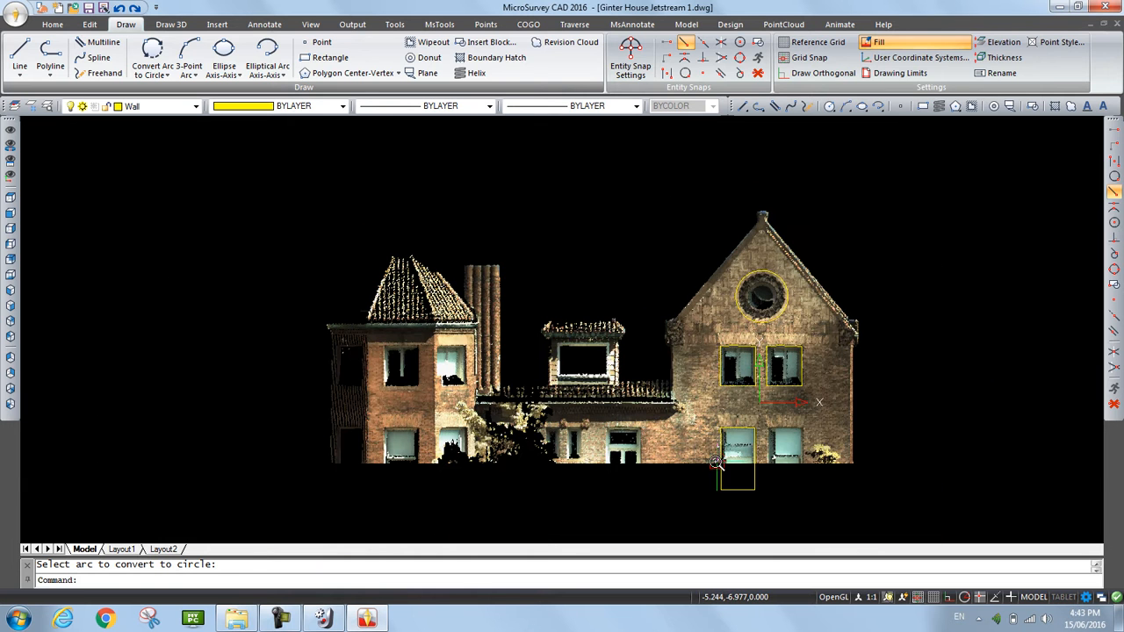